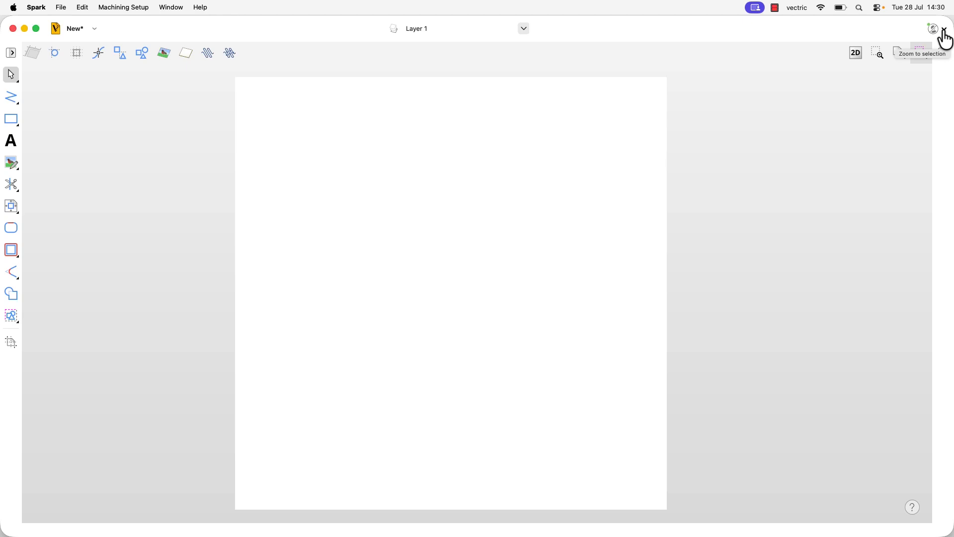
Start signing in to V&Co from the account options and log in with the account email and password
left_click(944, 30)
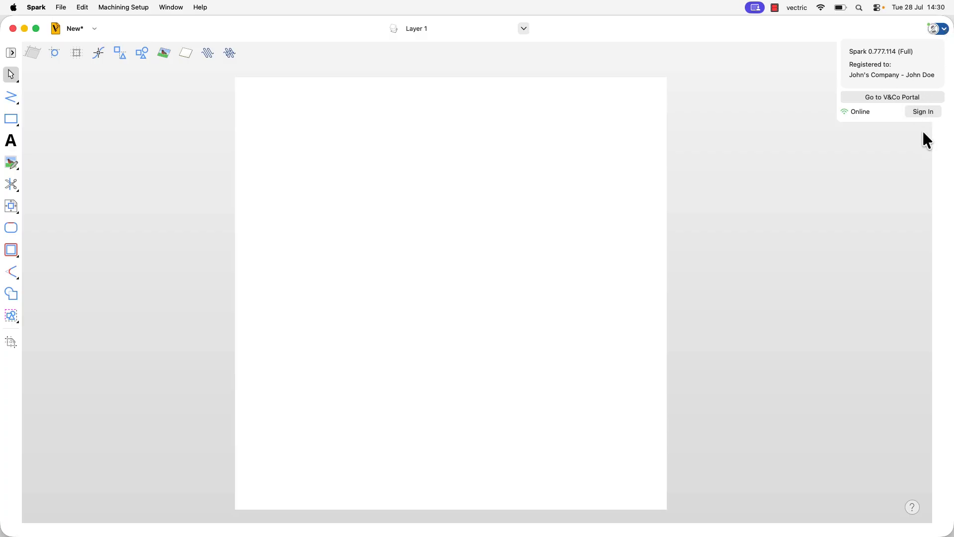
left_click(924, 112)
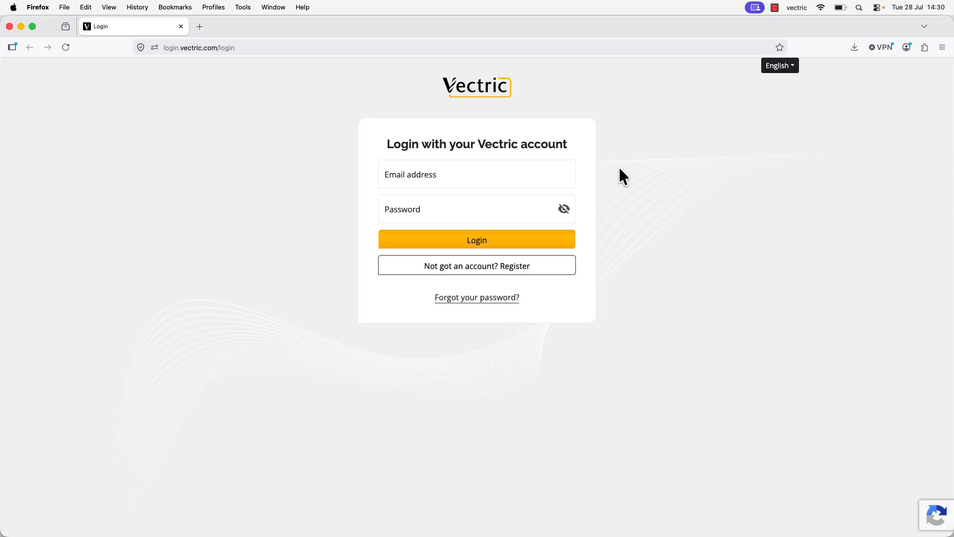
left_click(526, 175)
left_click(439, 202)
left_click(494, 242)
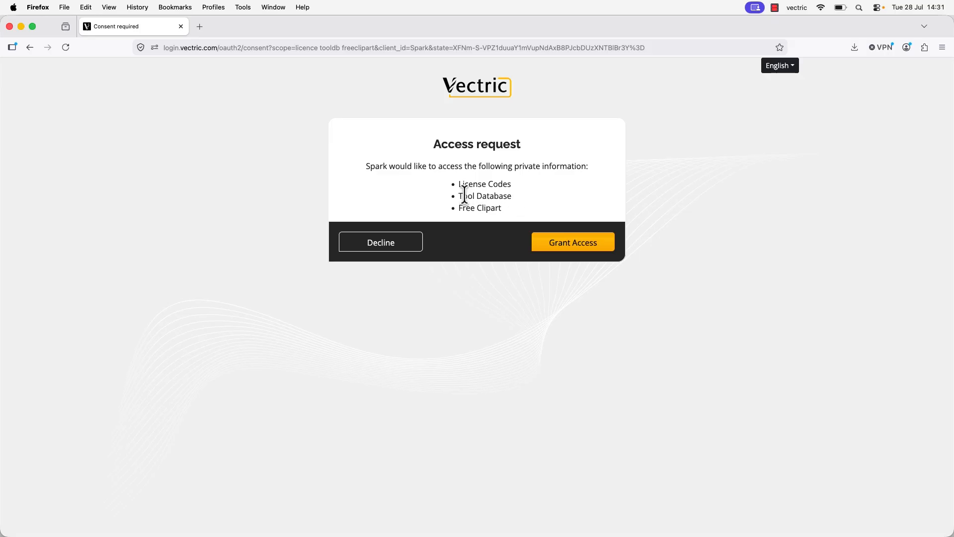
Grant Spark access to the licence codes, tool database and free clipart, and return to Spark to check the account's sign-in status
left_click(590, 250)
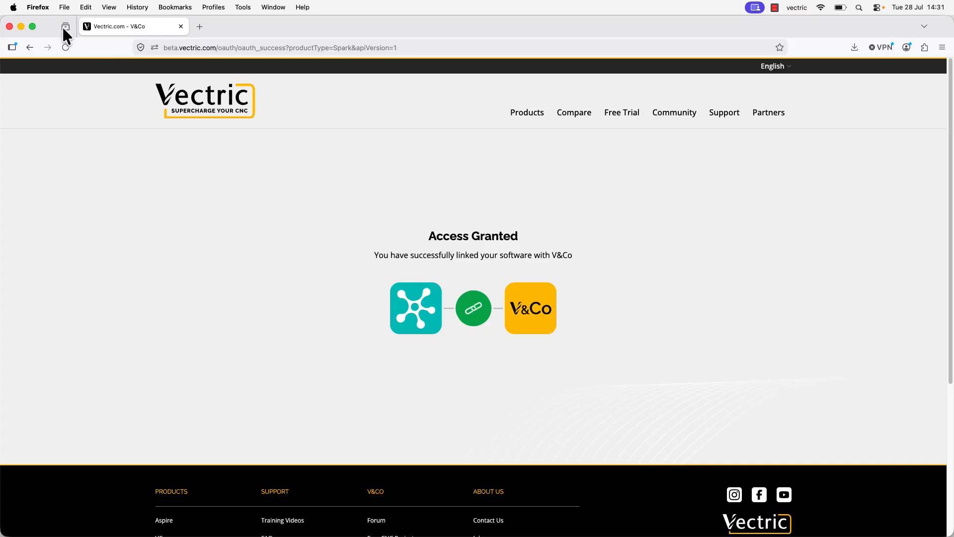
left_click(21, 27)
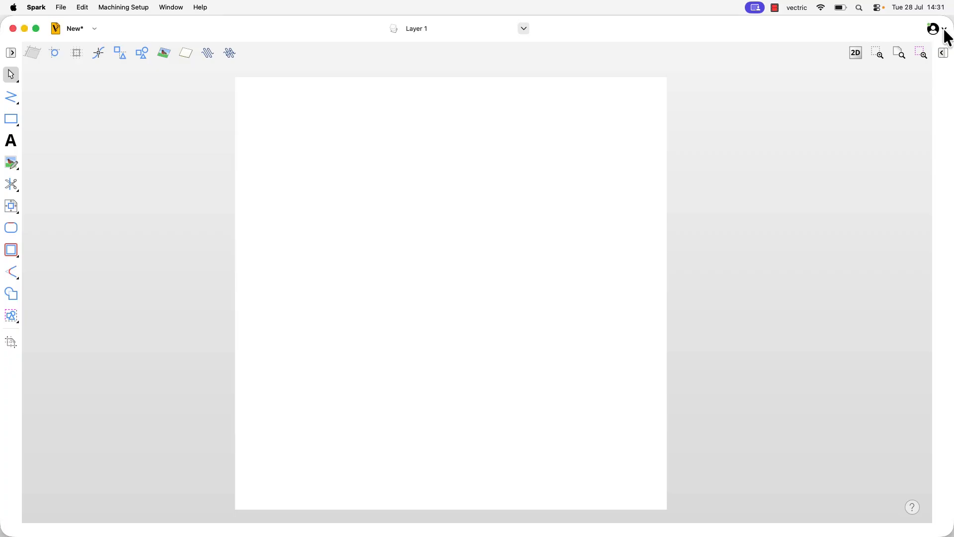
left_click(944, 31)
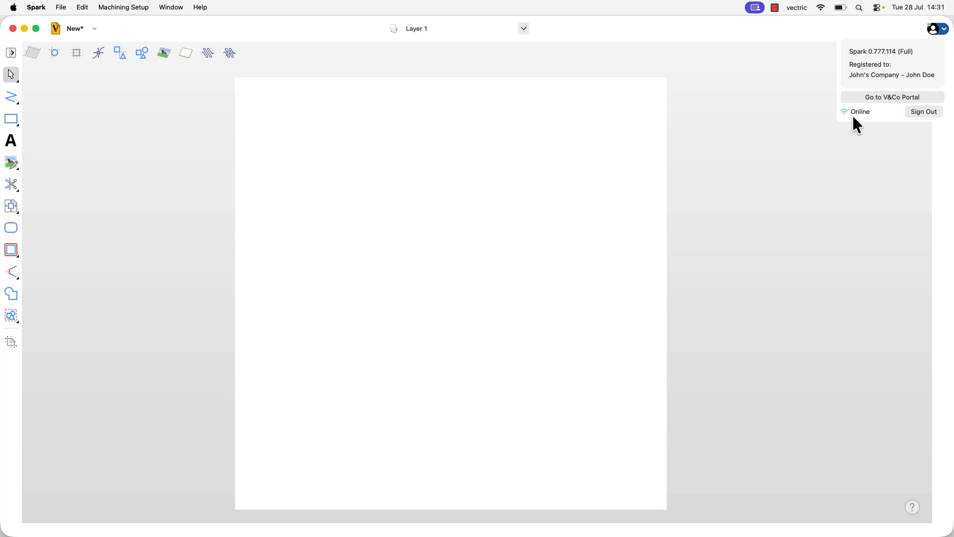
left_click(852, 167)
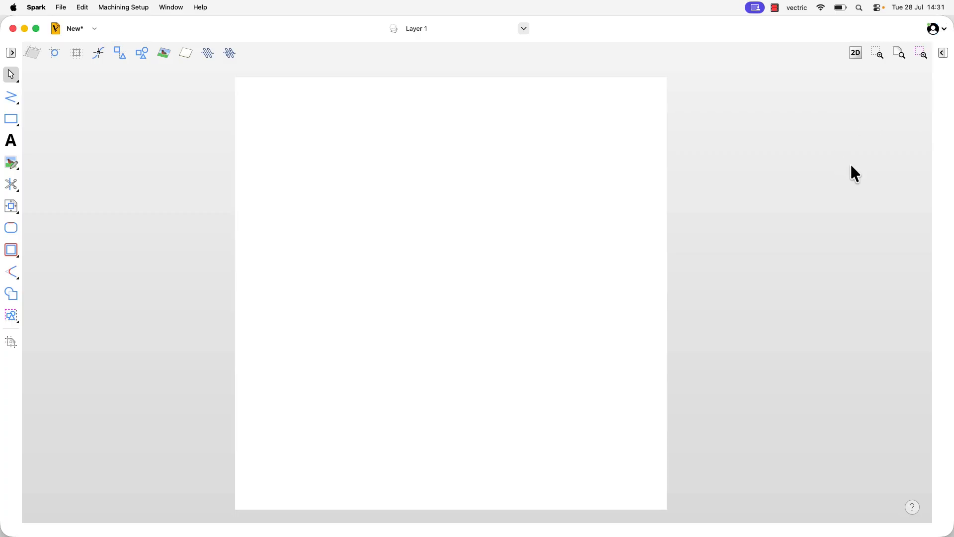
Open the Tool Database and bring up the spindle speed of the imperial End Mill (1/8") in the local database
left_click(943, 54)
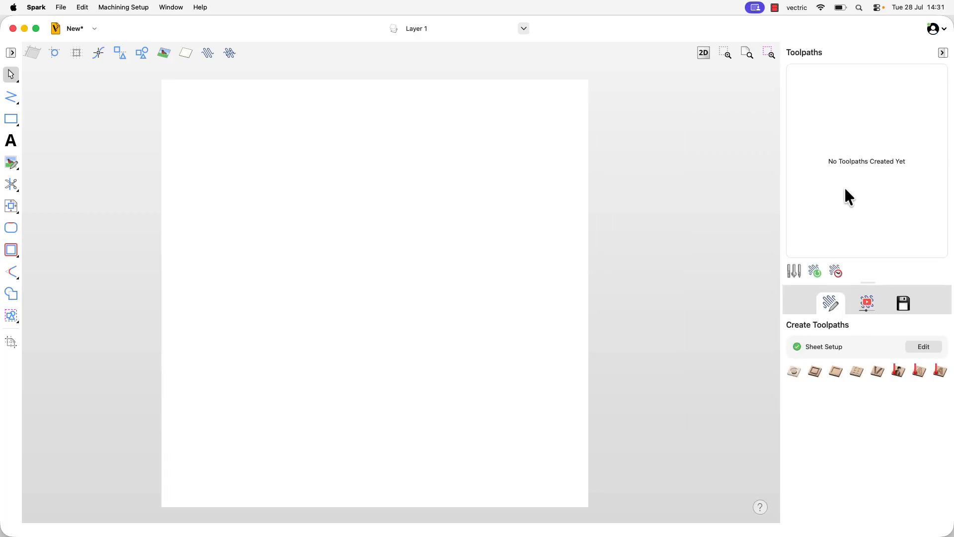
left_click(795, 273)
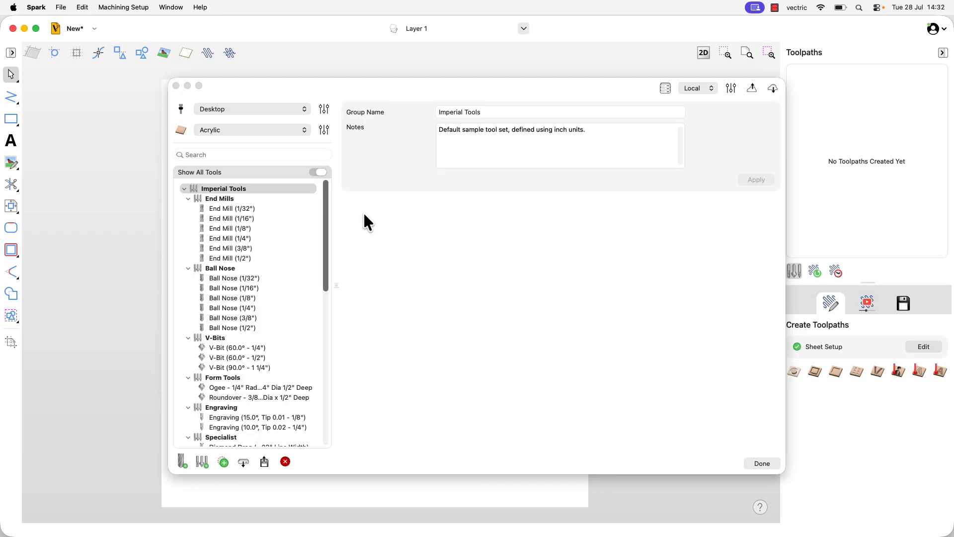
left_click(248, 229)
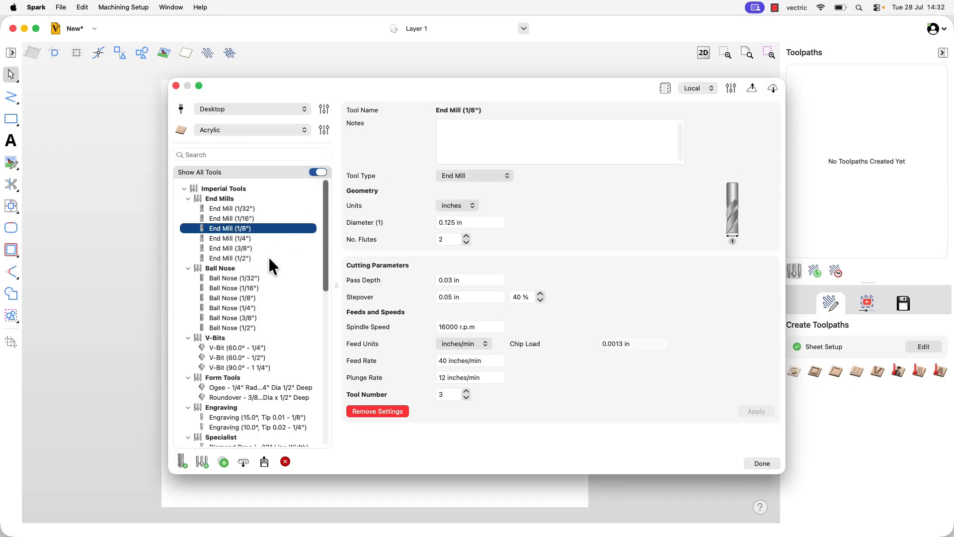
left_click(485, 327)
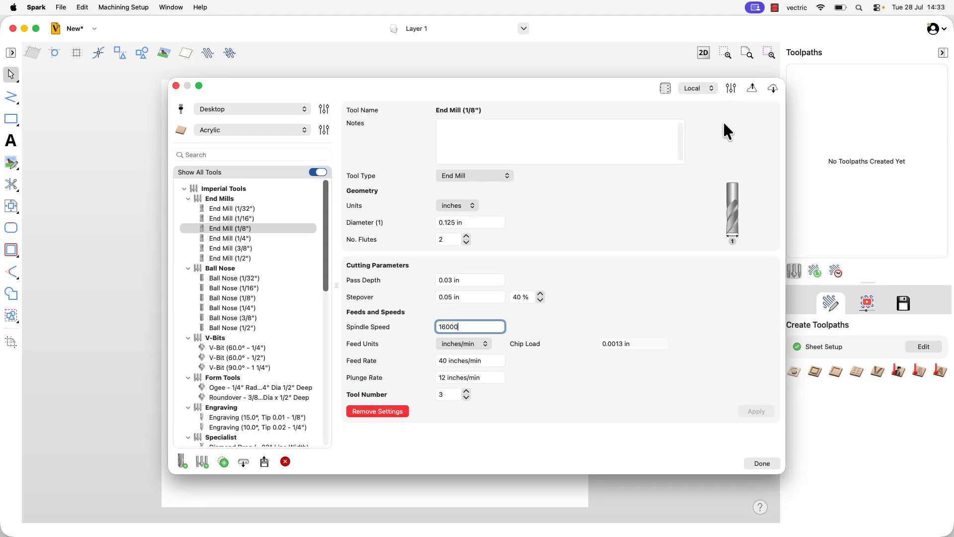
Upload the local tool database to the server, overwriting the copy stored there
left_click(751, 90)
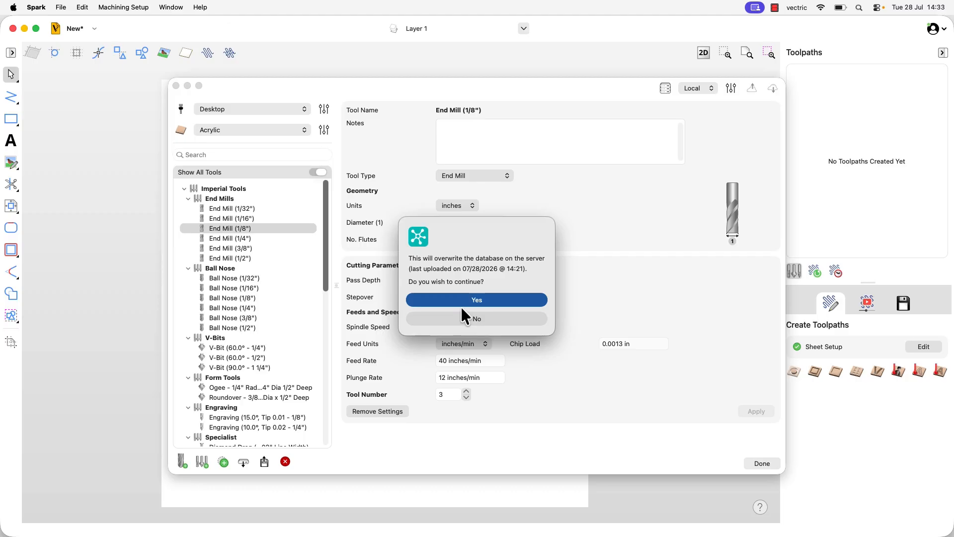
left_click(476, 301)
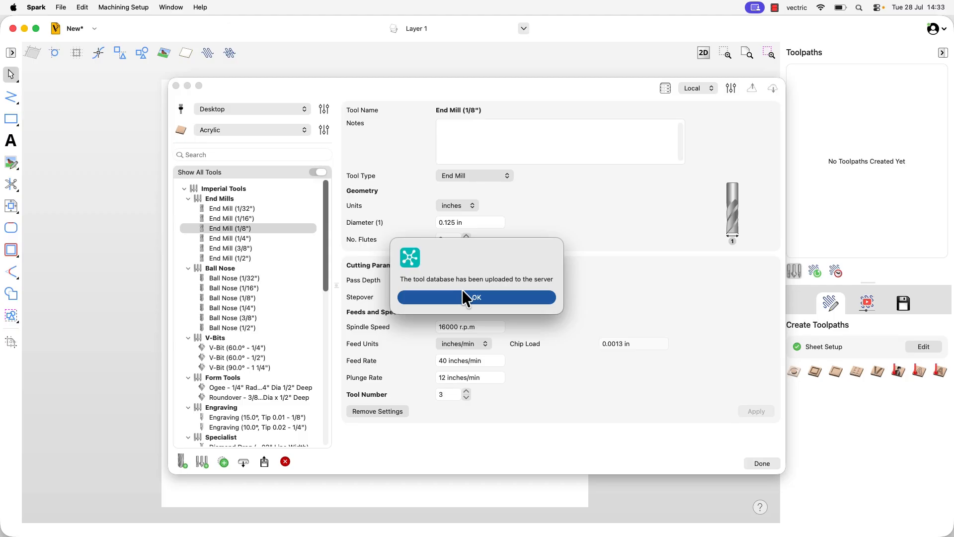
left_click(491, 299)
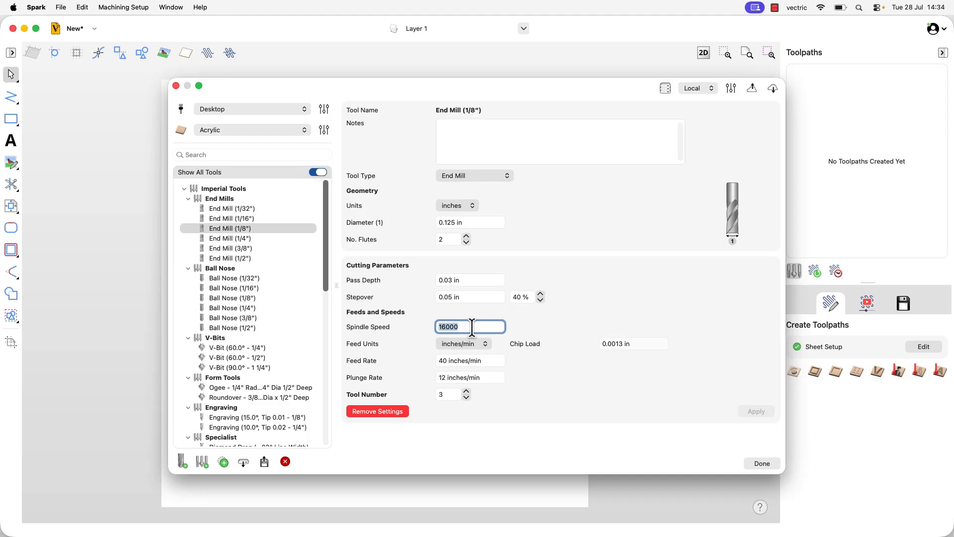
Set the End Mill (1/8") spindle speed to 10000 r.p.m. and apply the change
type("1")
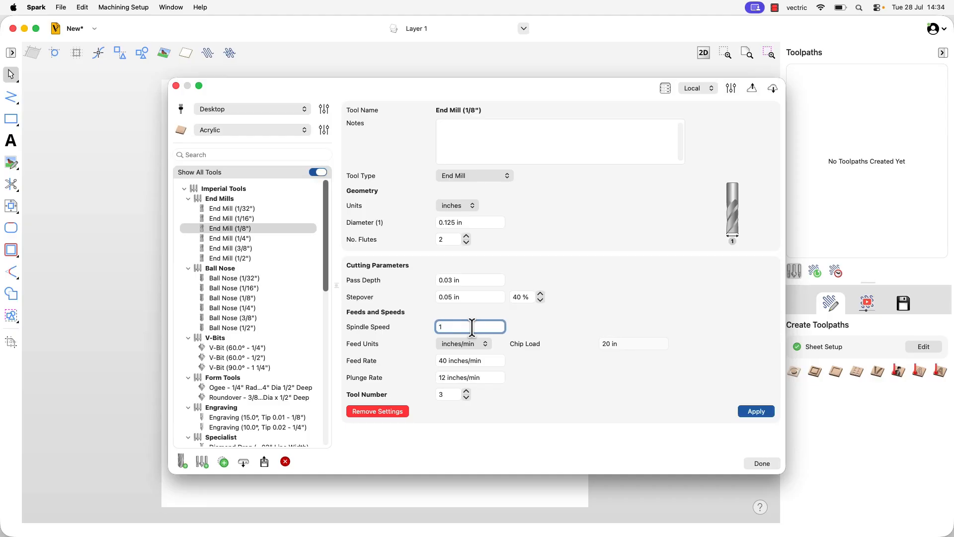
type("0000")
left_click(756, 412)
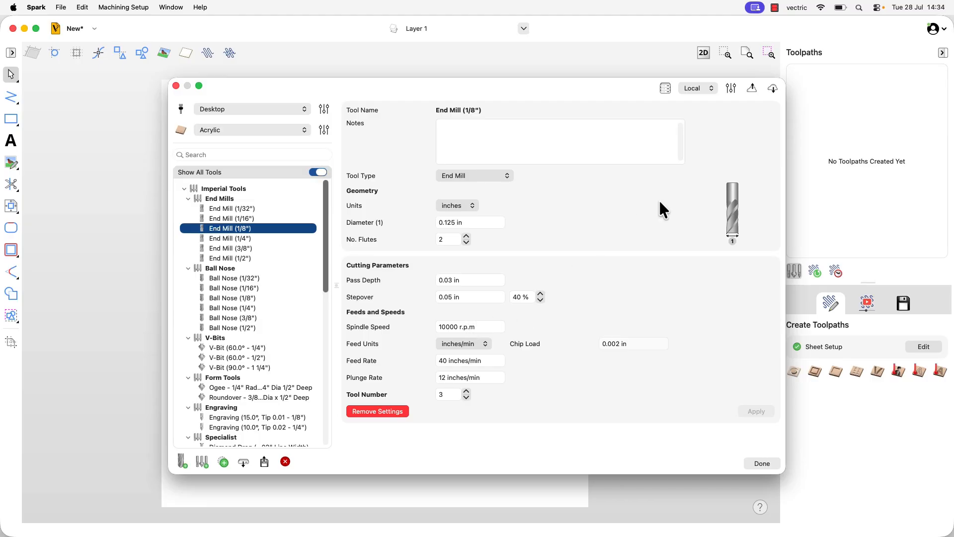
Download the tool database from the server, overwriting the local one, and check the End Mill (1/8") spindle speed
left_click(771, 88)
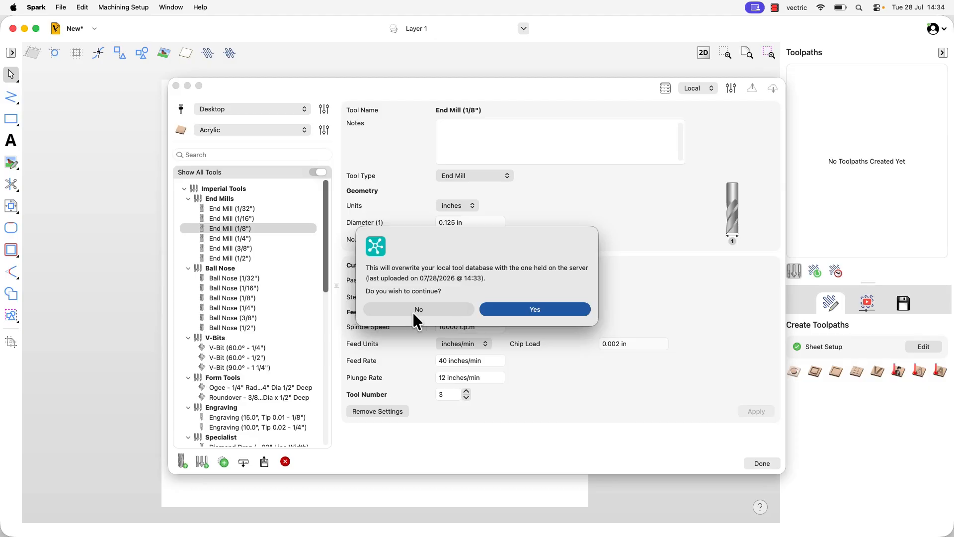
left_click(506, 309)
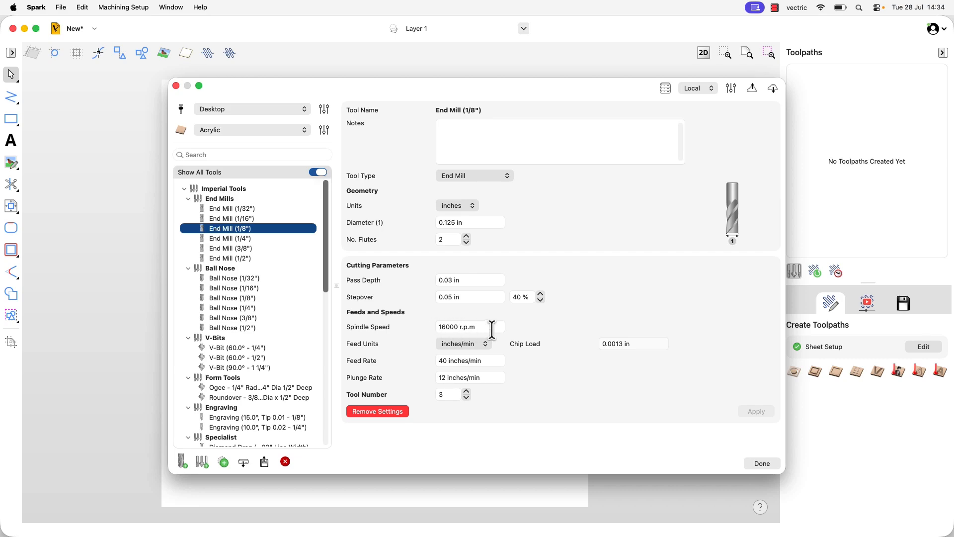
left_click(447, 328)
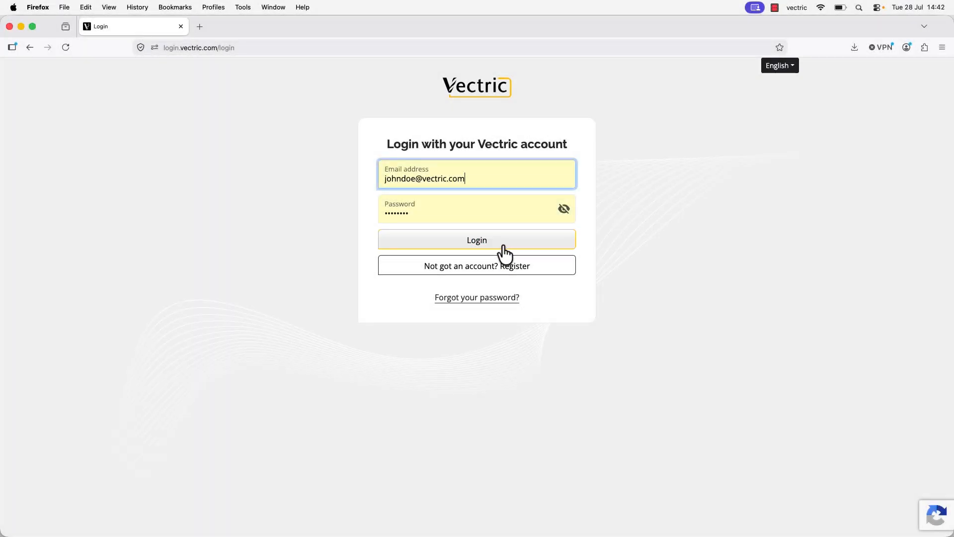
In Firefox, log in to the Vectric portal with the filled-in credentials and show the Spark entry under Your Tool Databases
left_click(503, 243)
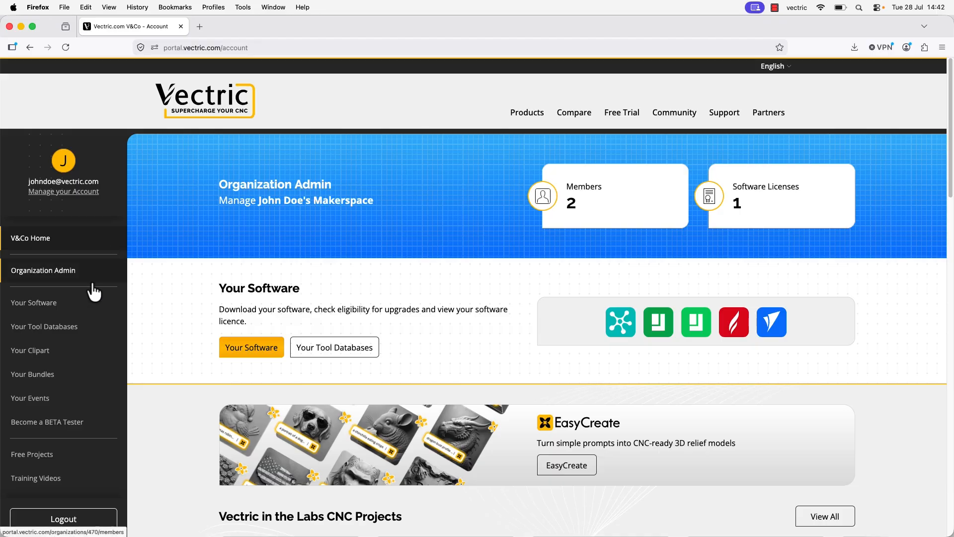
left_click(67, 329)
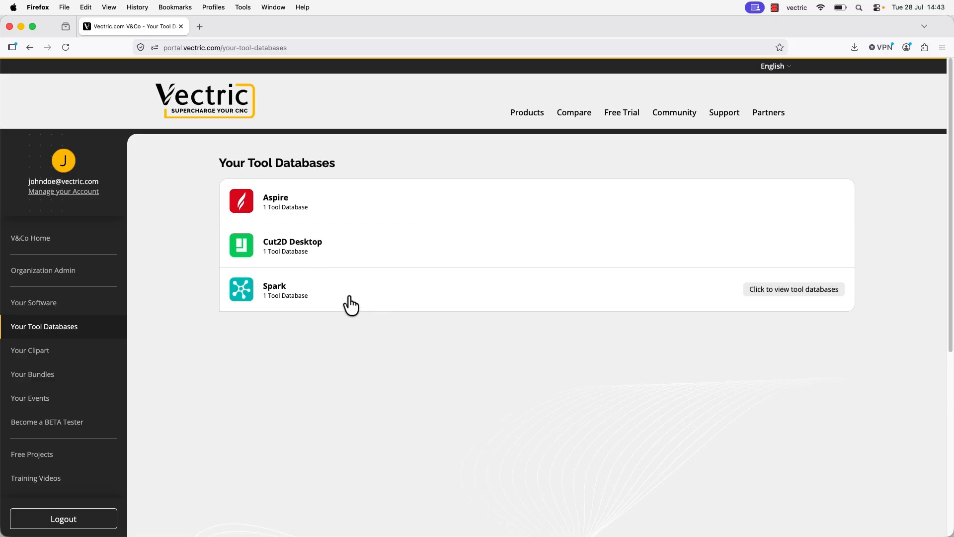
left_click(786, 298)
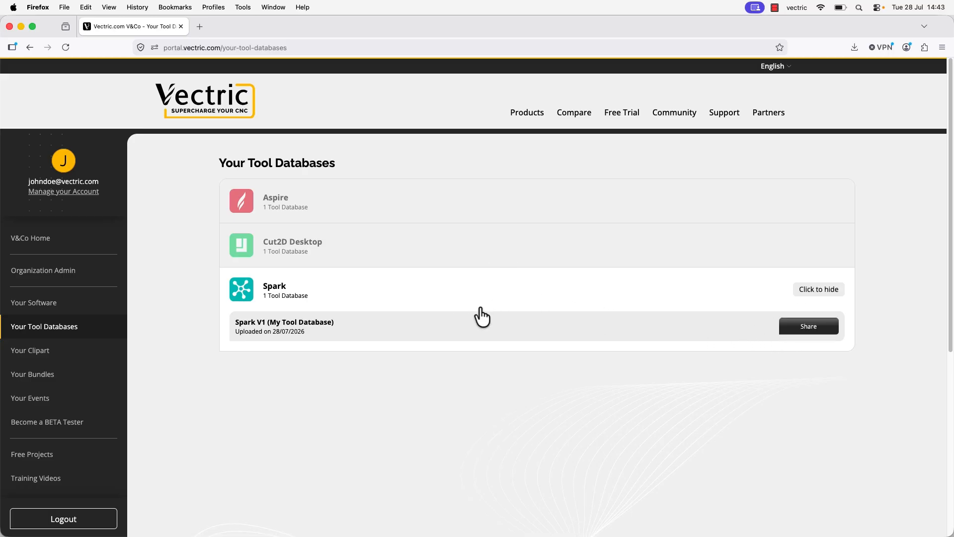
Open the sharing settings of the Cut2D Desktop V12 tool database and copy its share link
left_click(470, 264)
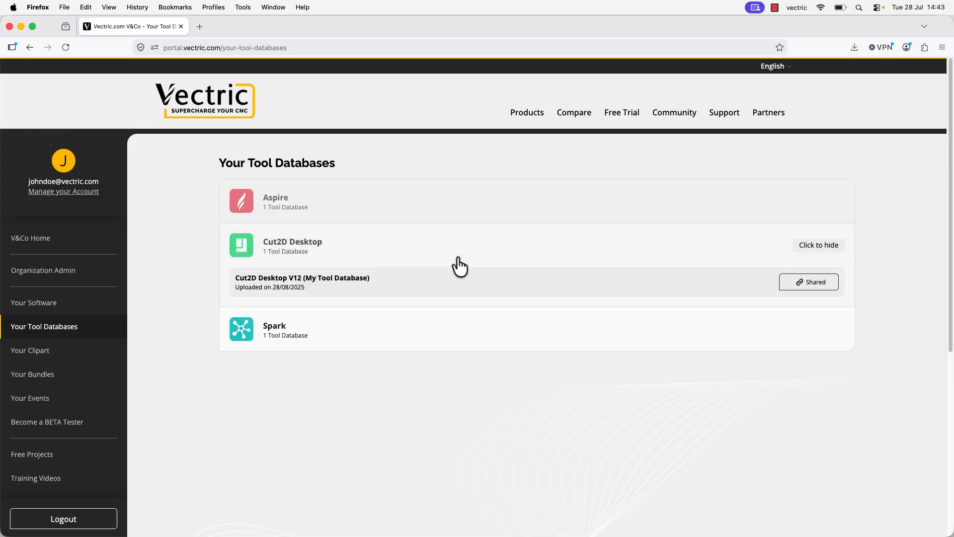
left_click(815, 283)
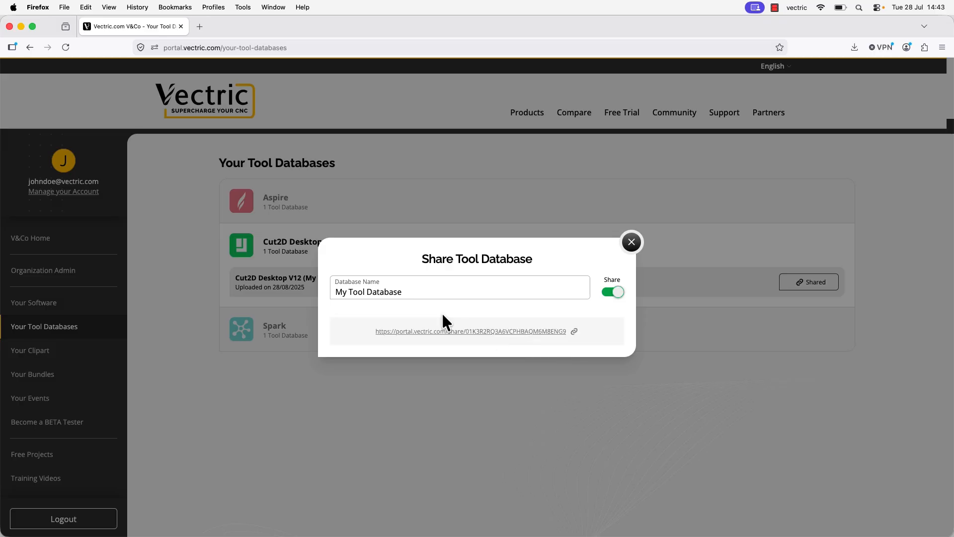
left_click_drag(426, 292, 330, 292)
left_click(492, 292)
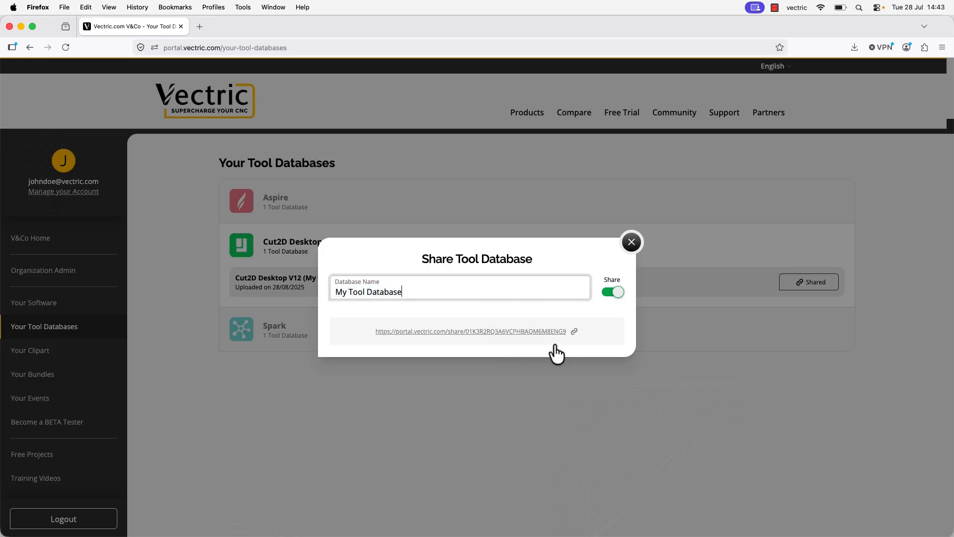
left_click(575, 333)
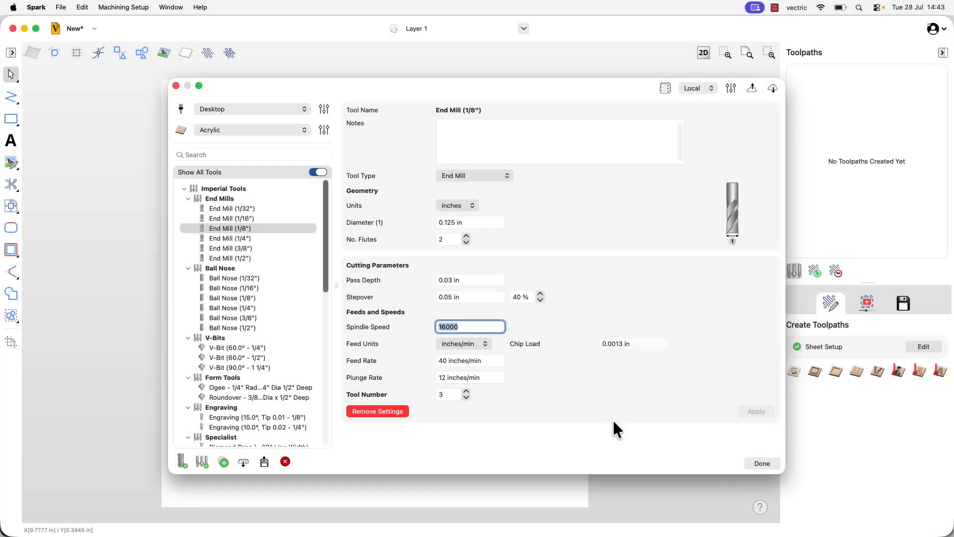
In Spark, add the copied share link as a remote tool database and close the remote database settings
left_click(731, 89)
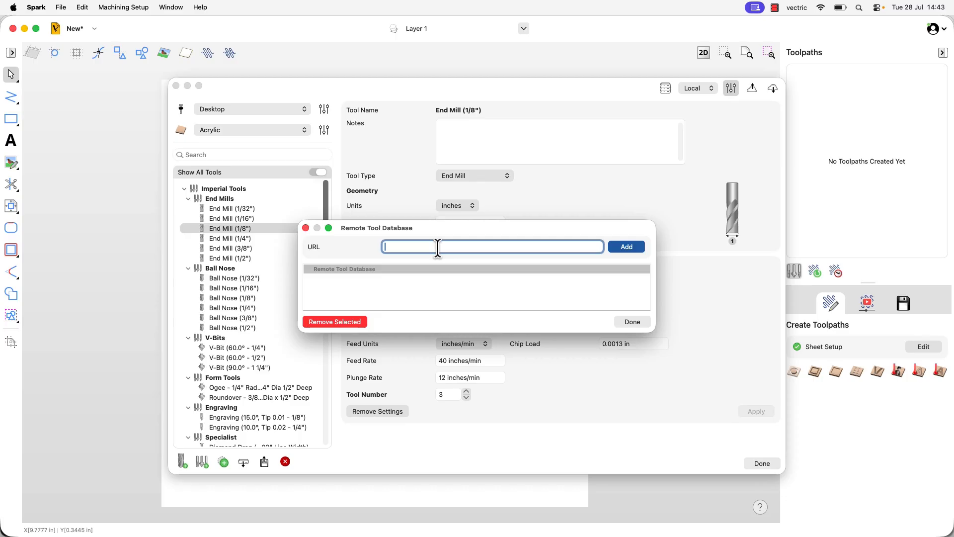
key("super+v")
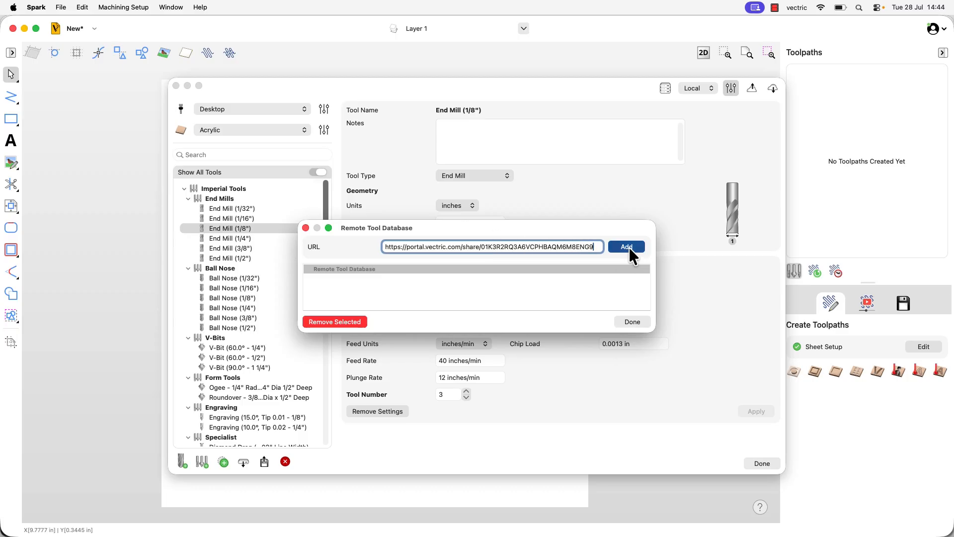
key("Return")
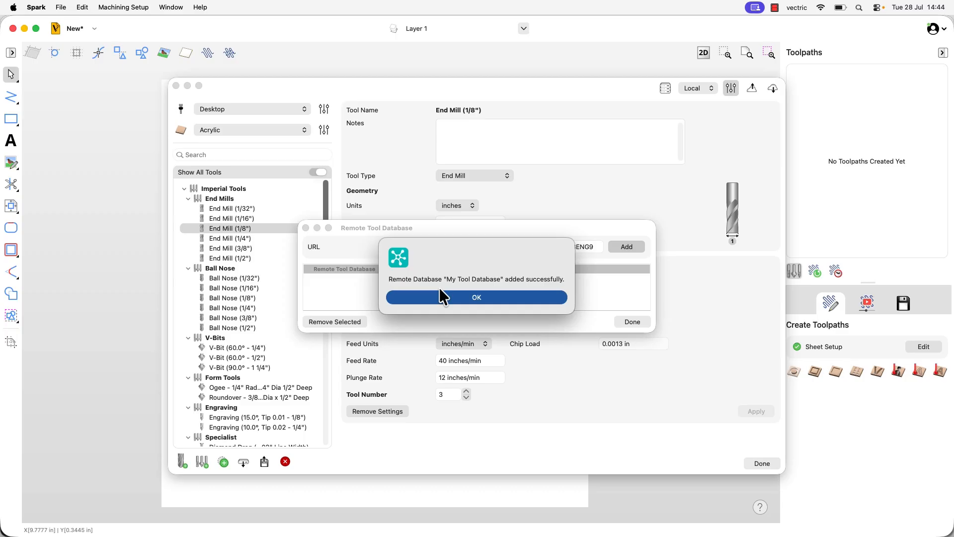
left_click(509, 300)
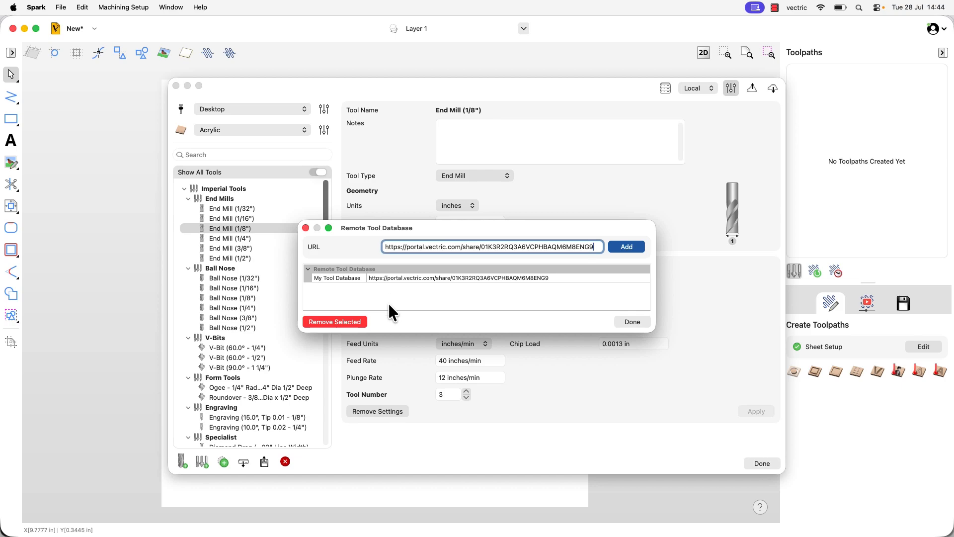
double_click(383, 279)
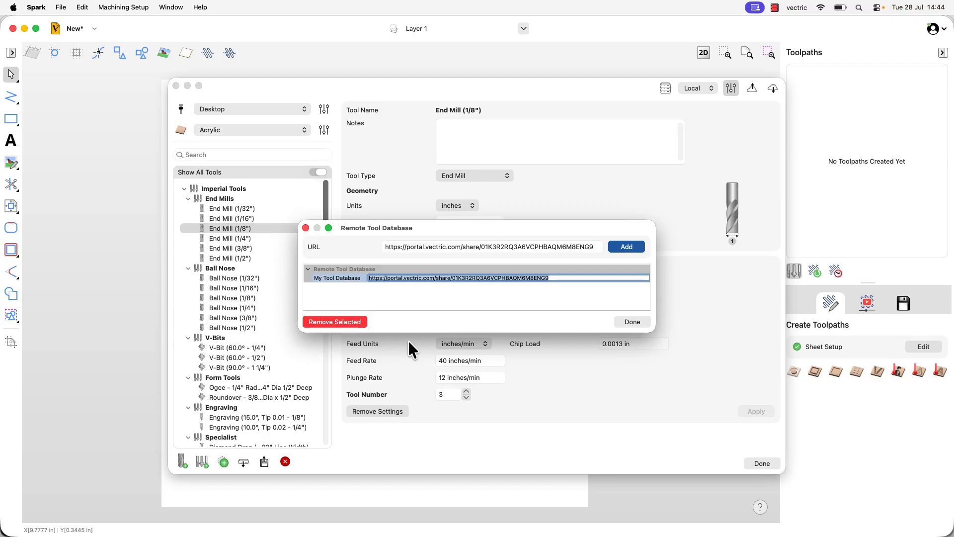
left_click(639, 323)
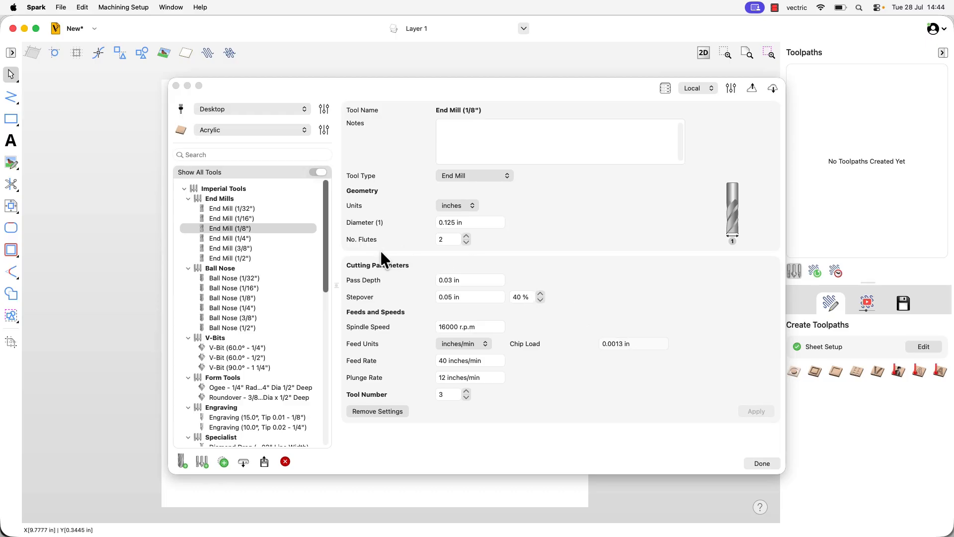
Switch the tool database source from Local to the remote My Tool Database and look through its tool list
left_click(709, 89)
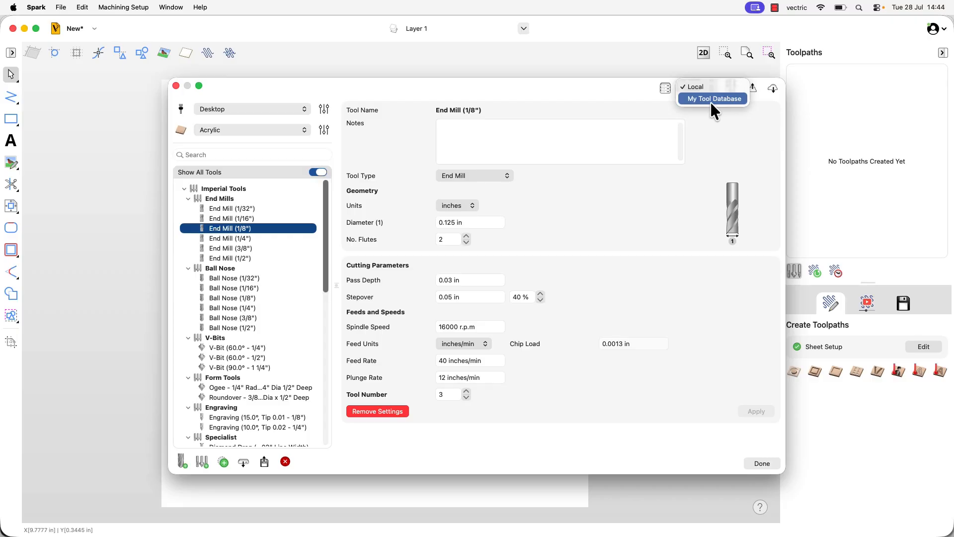
left_click(711, 103)
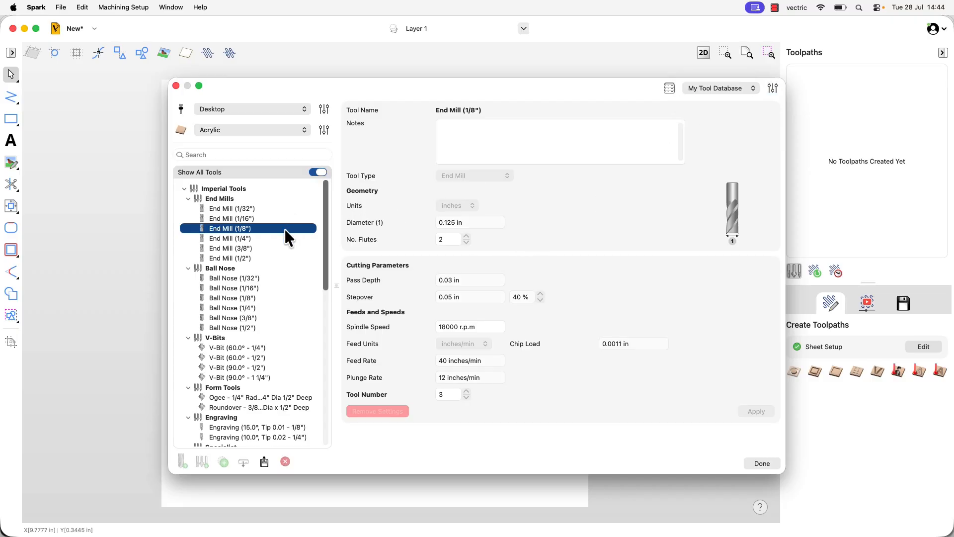
scroll(246, 304, "down", 5)
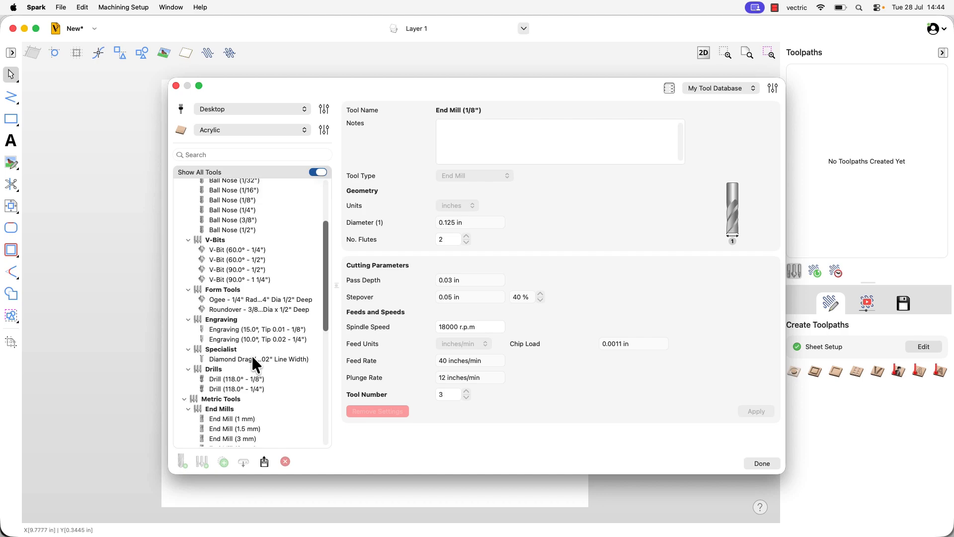
Look through the imperial tools in the remote database, examining the 3/8", 1/8" and 1/16" Ball Nose settings
scroll(248, 297, "up", 3)
left_click(246, 270)
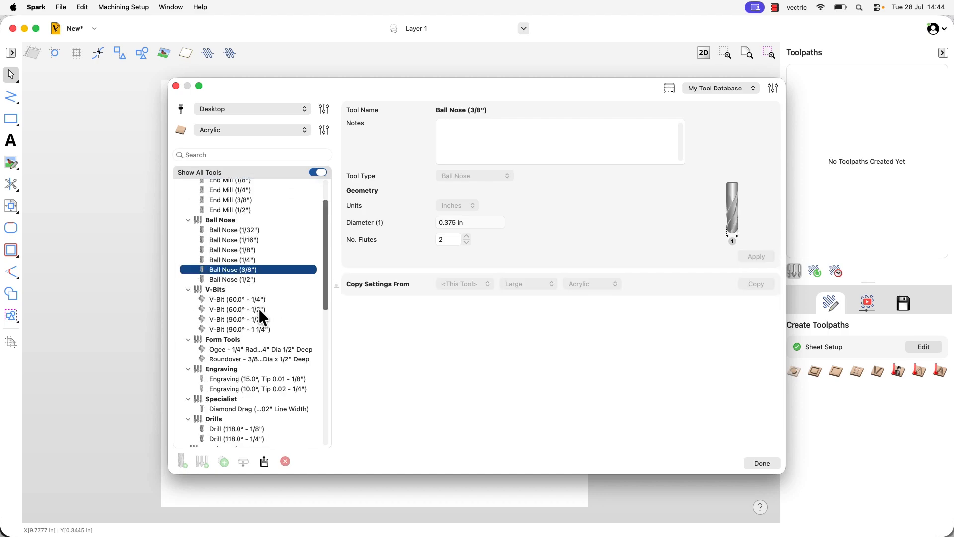
scroll(322, 317, "up", 2)
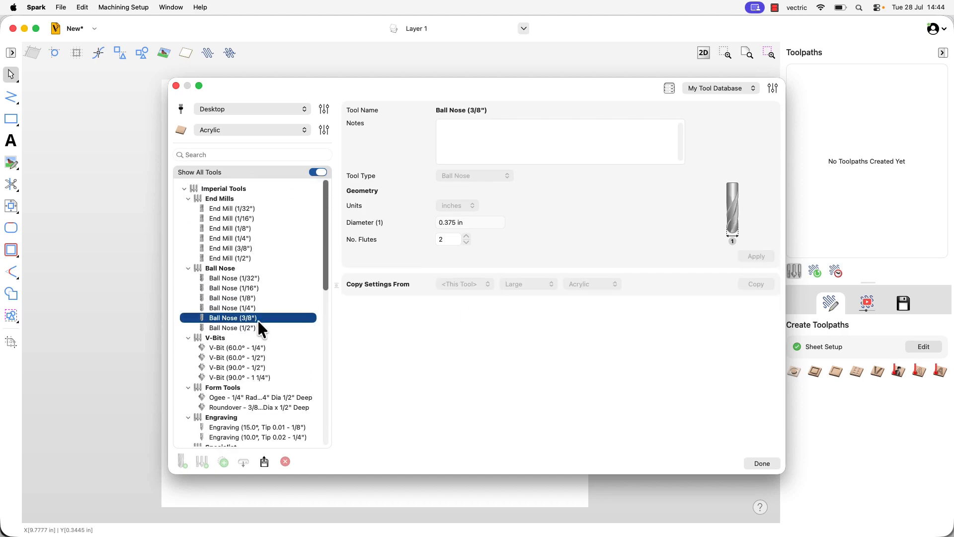
left_click(247, 297)
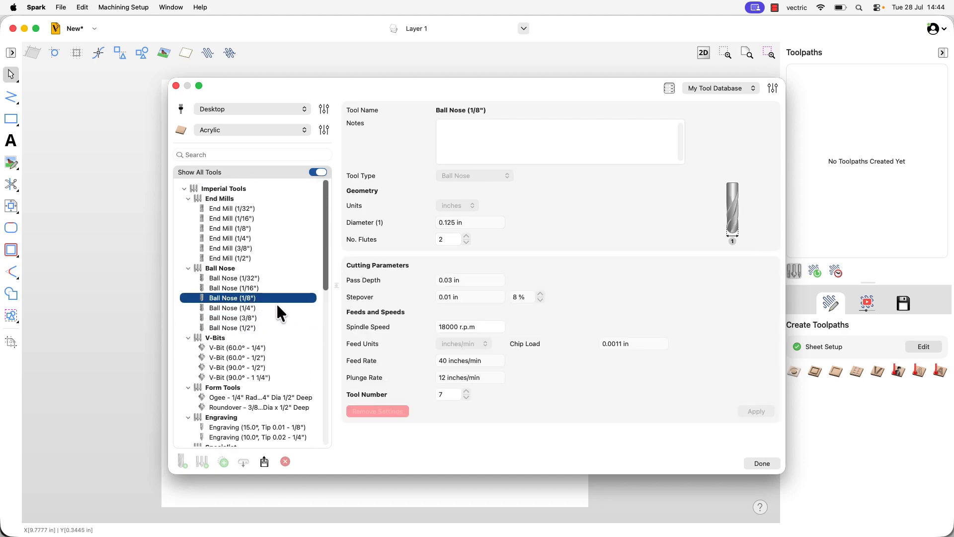
left_click(252, 290)
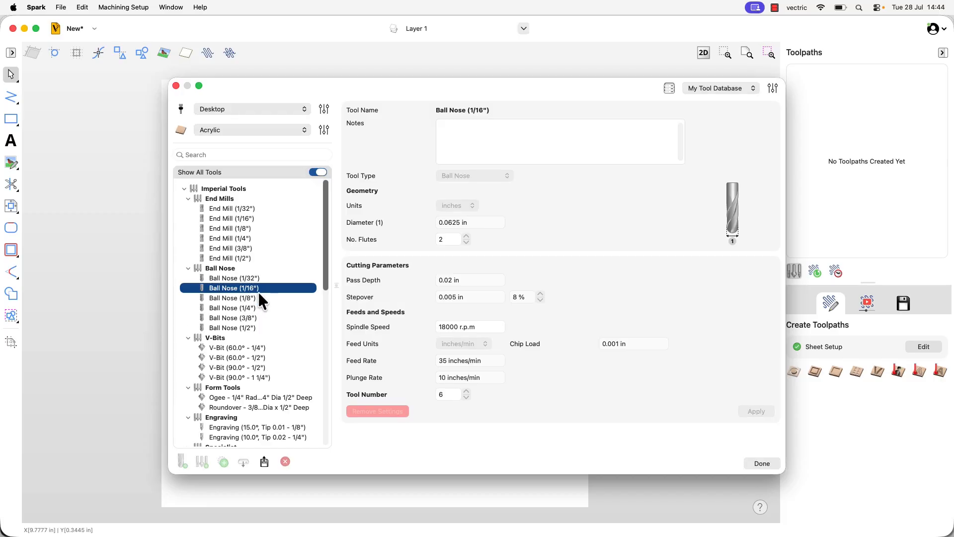
scroll(258, 291, "down", 1)
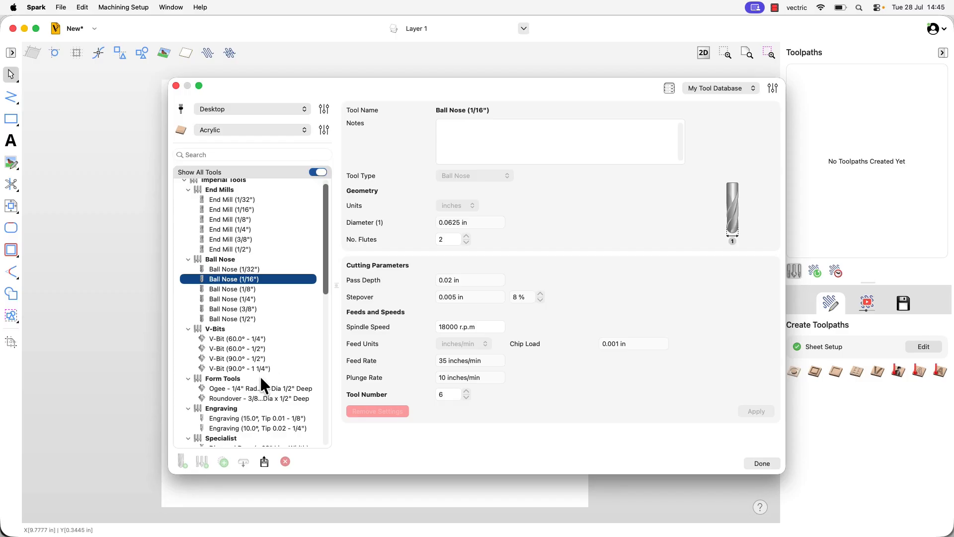
Copy the imperial V-Bit (90.0° - 1/2") to the local database for the Desktop machine and Softwood material
left_click(255, 359)
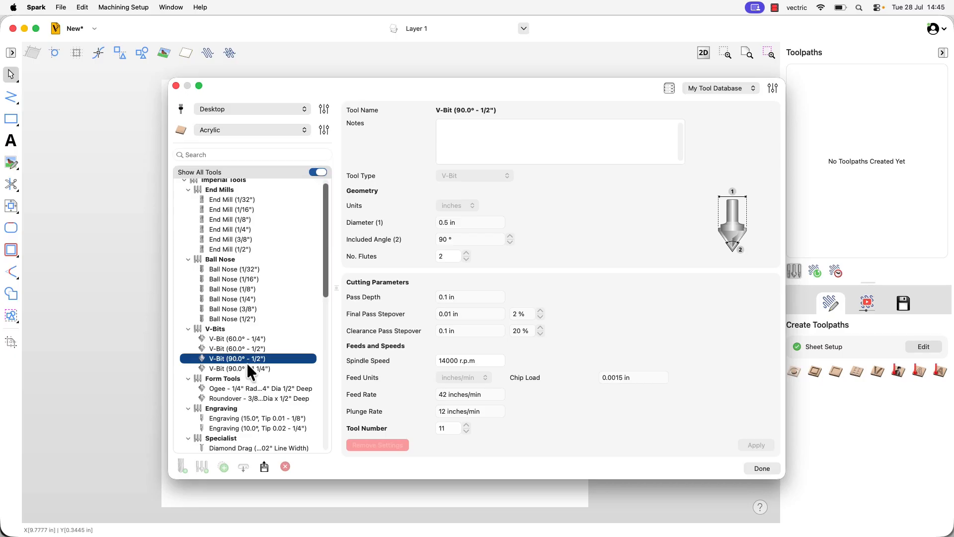
right_click(245, 361)
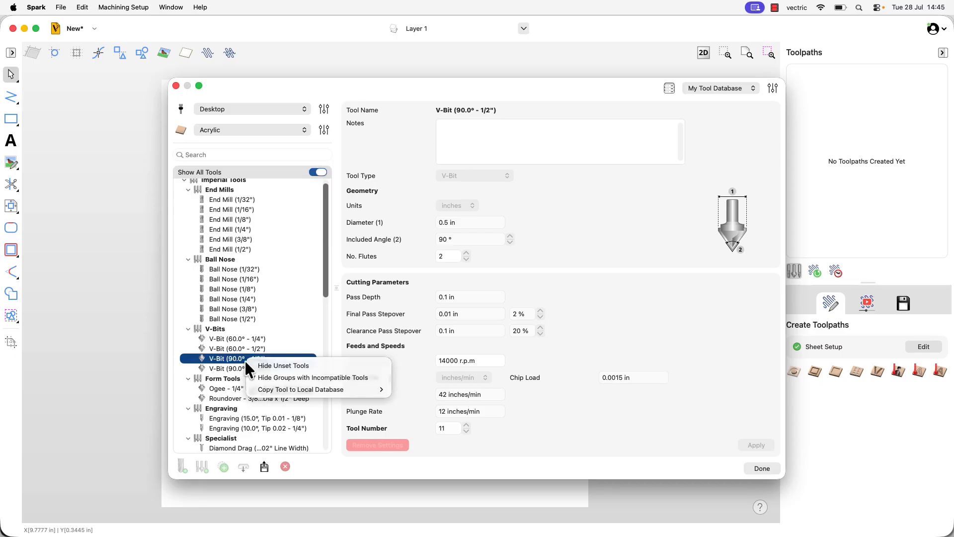
mouse_move(284, 392)
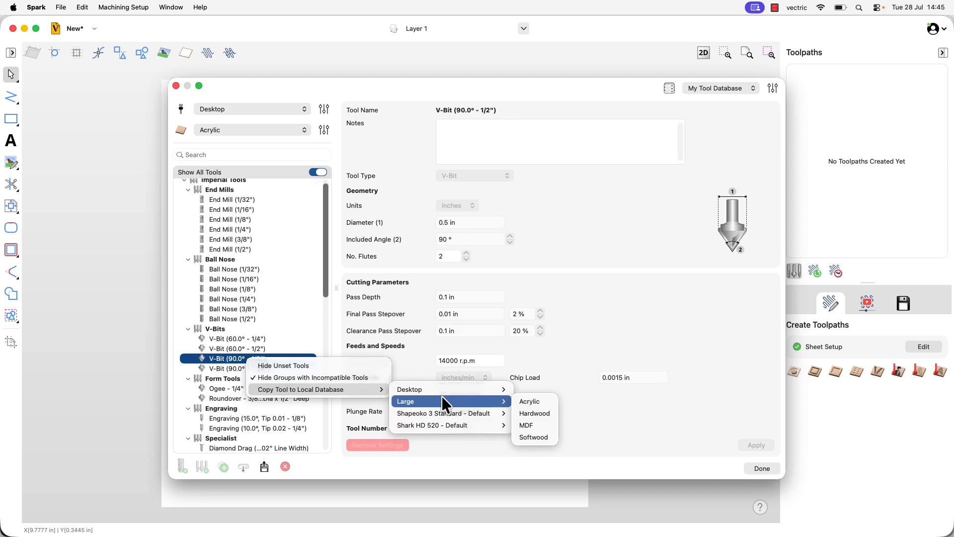
mouse_move(449, 390)
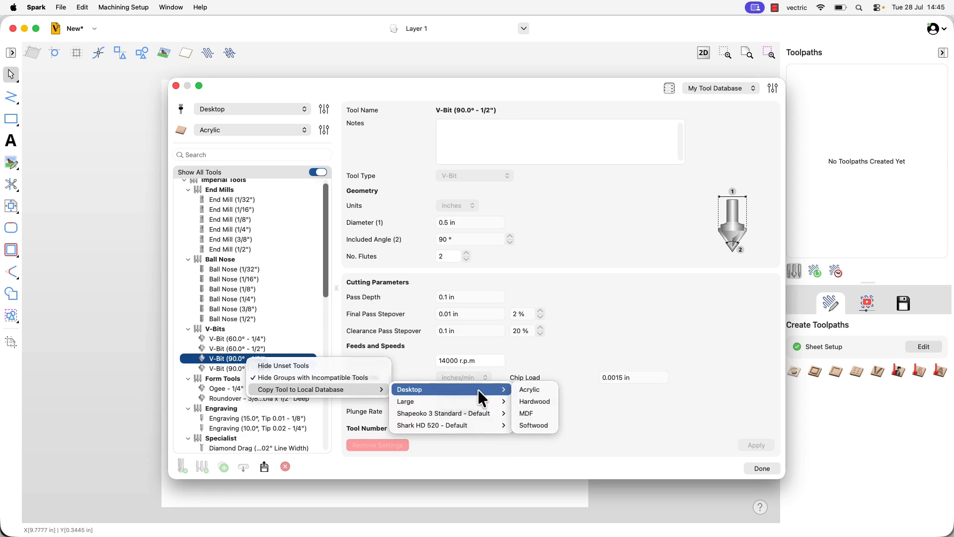
left_click(534, 425)
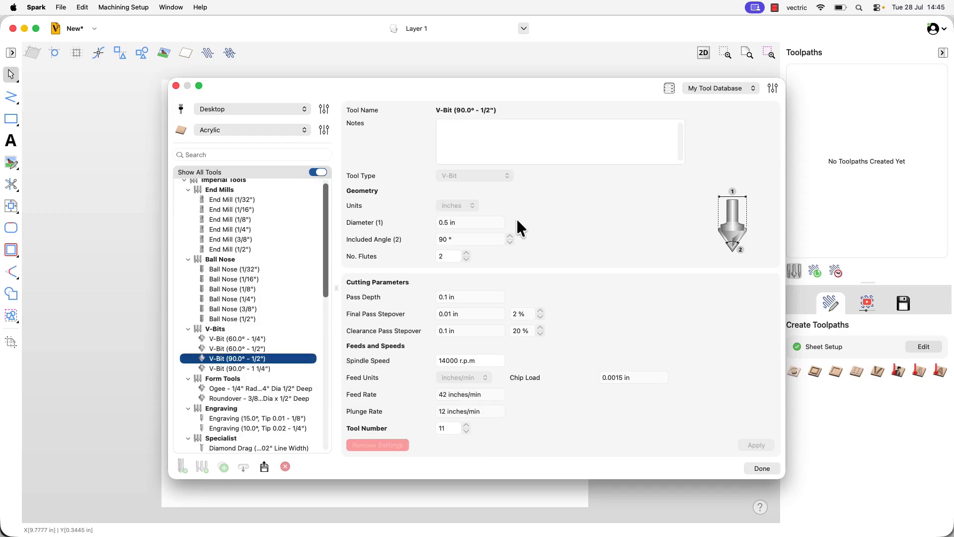
Switch to the Local tool database, show the copied V-bit's Softwood settings, and close the tool database
left_click(751, 88)
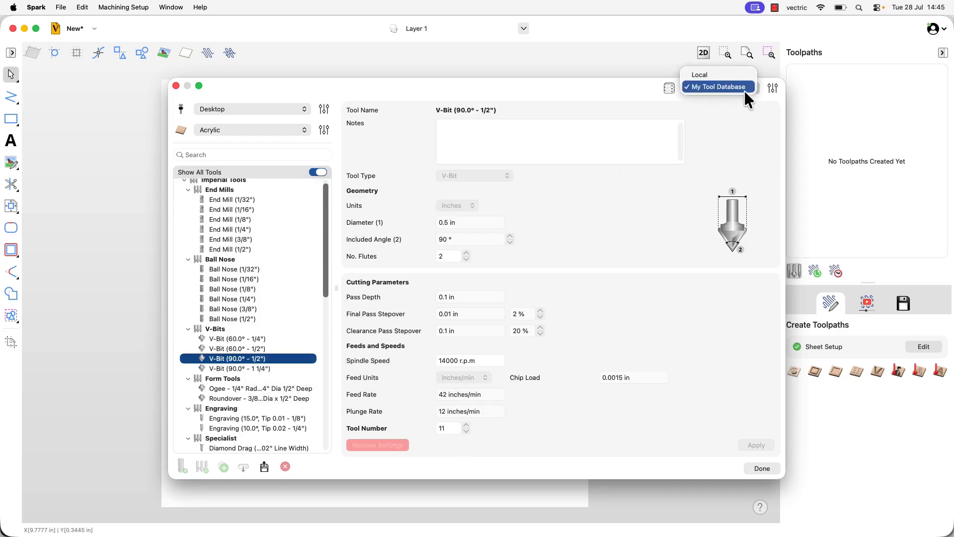
left_click(712, 76)
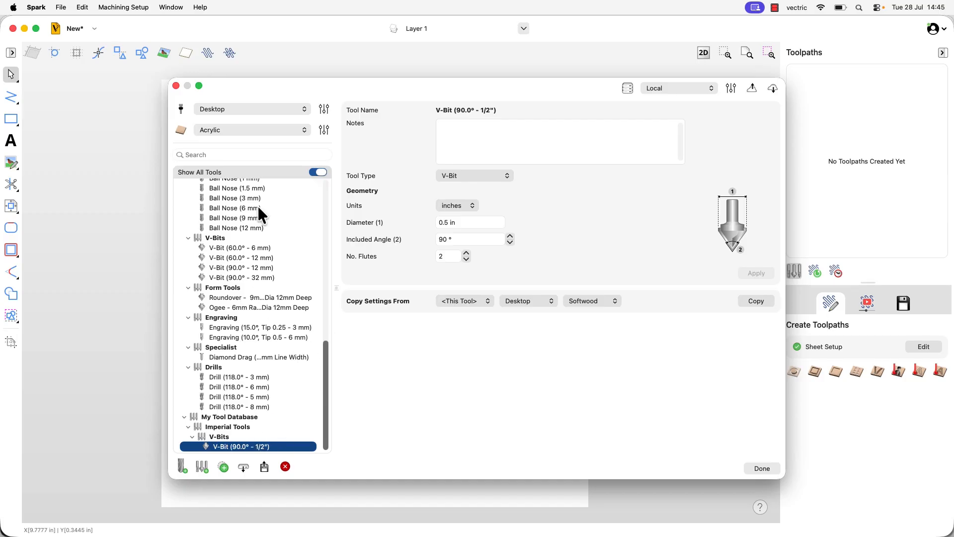
left_click(302, 130)
left_click(246, 165)
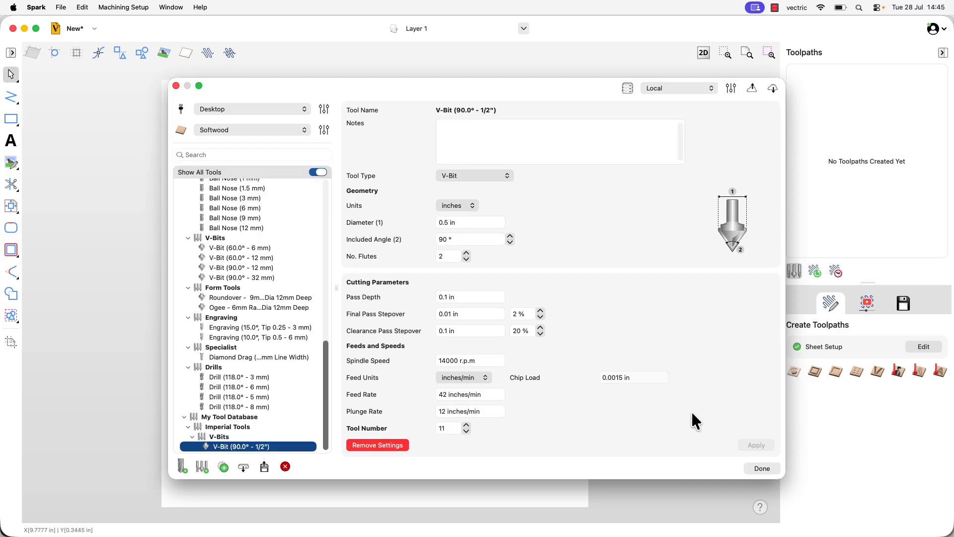
left_click(761, 470)
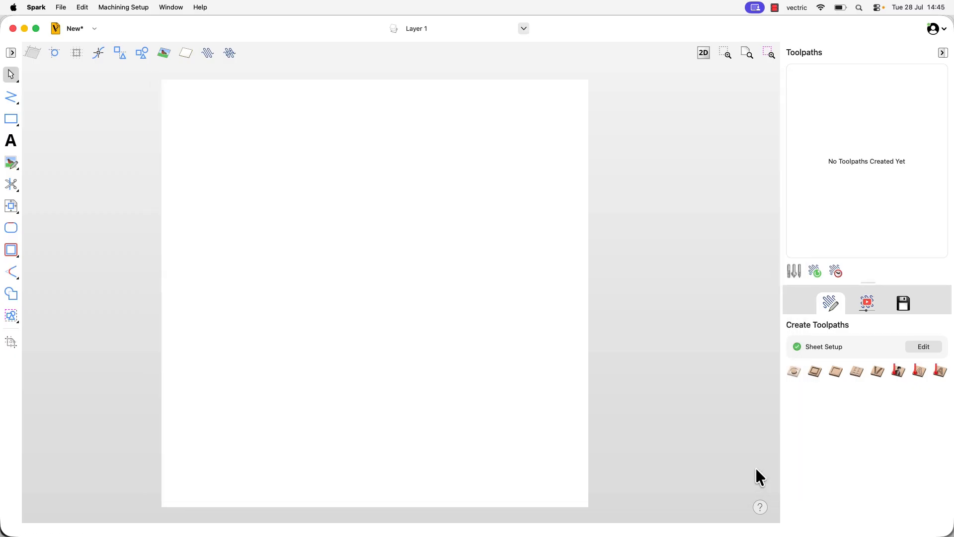
Draw a five-pointed star with a 2 in radius near the centre of the sheet
left_click(14, 121)
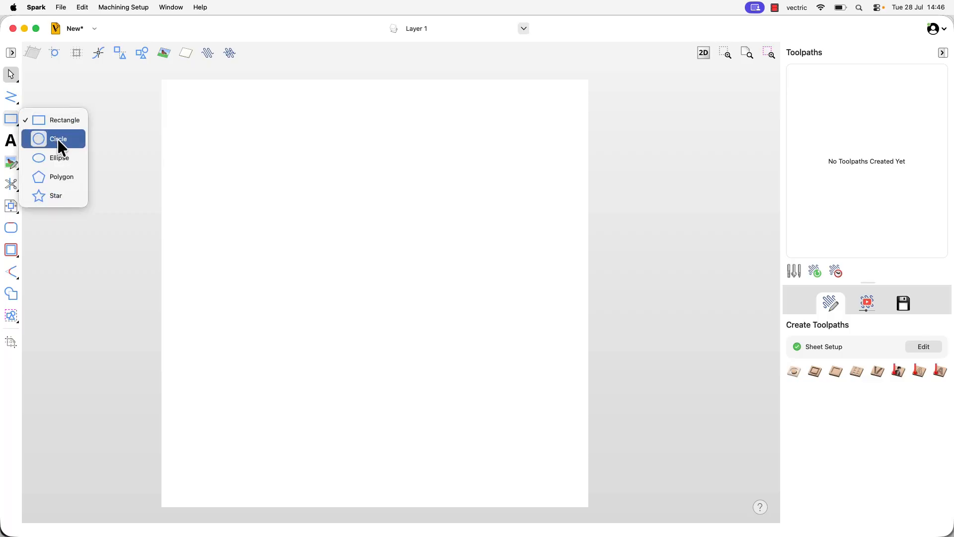
left_click(59, 196)
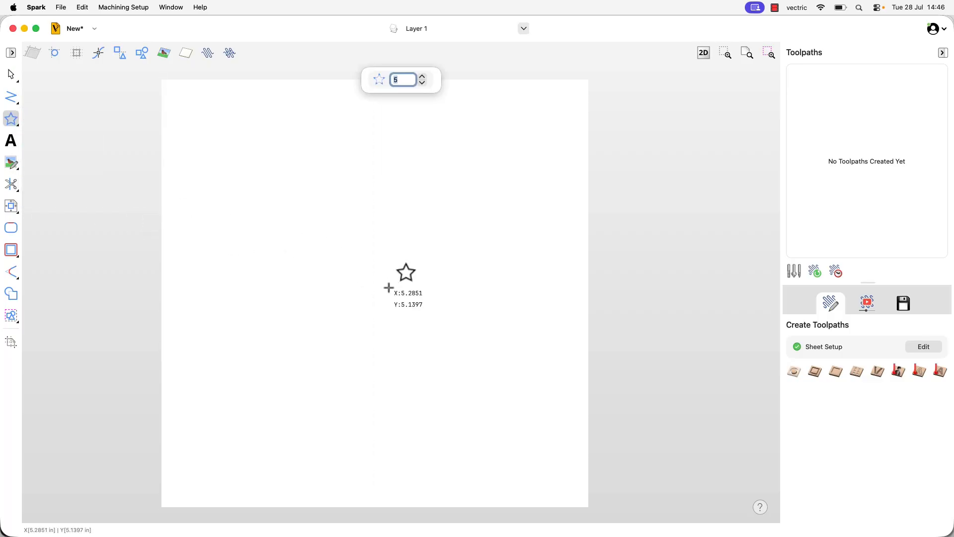
left_click_drag(374, 293, 358, 209)
type("2")
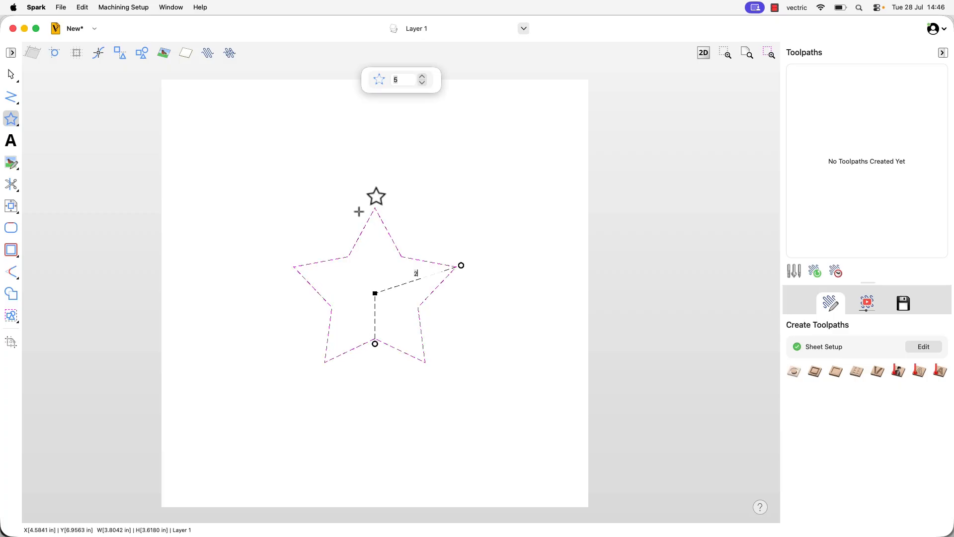
Start a V-Carve toolpath for the star with Set Flat Depth enabled and a start depth of 0.05 in
left_click(877, 373)
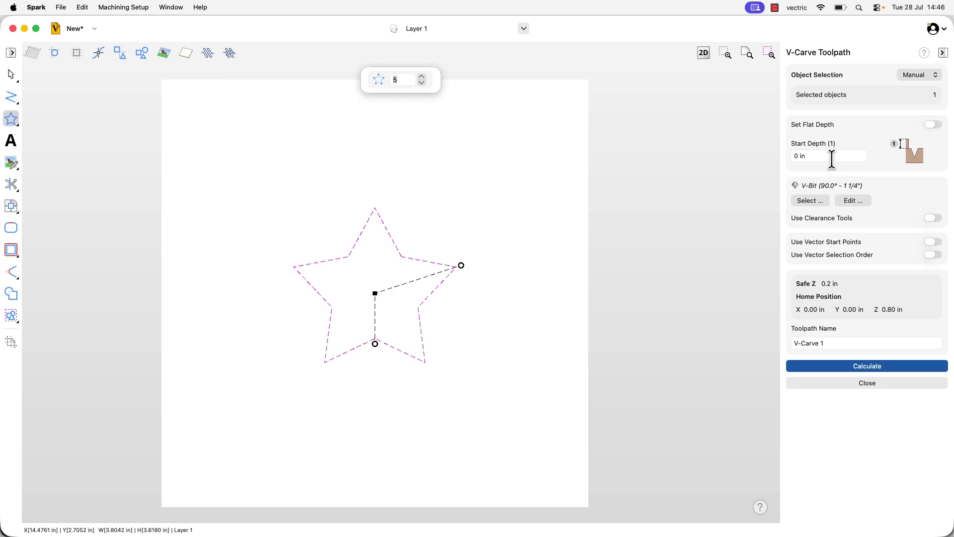
left_click(934, 125)
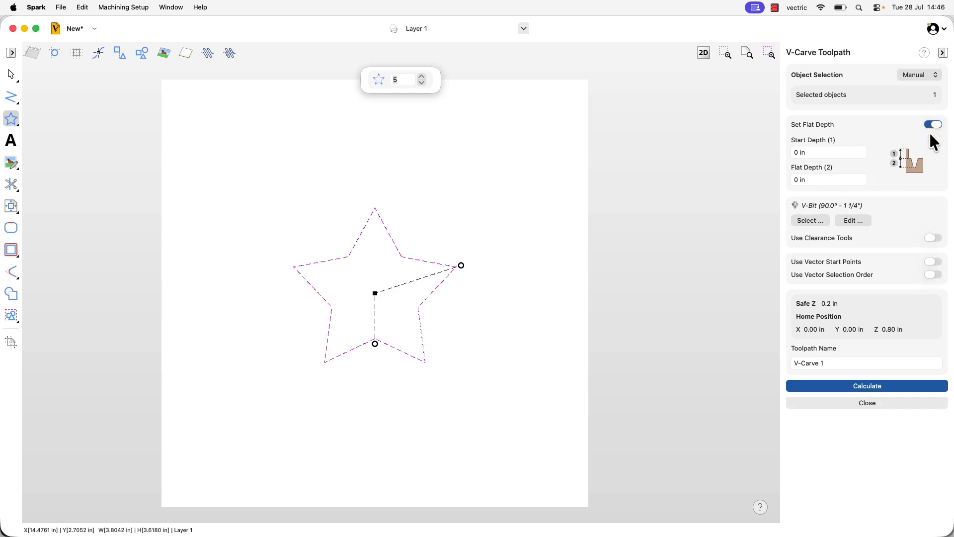
left_click(827, 154)
type(".05")
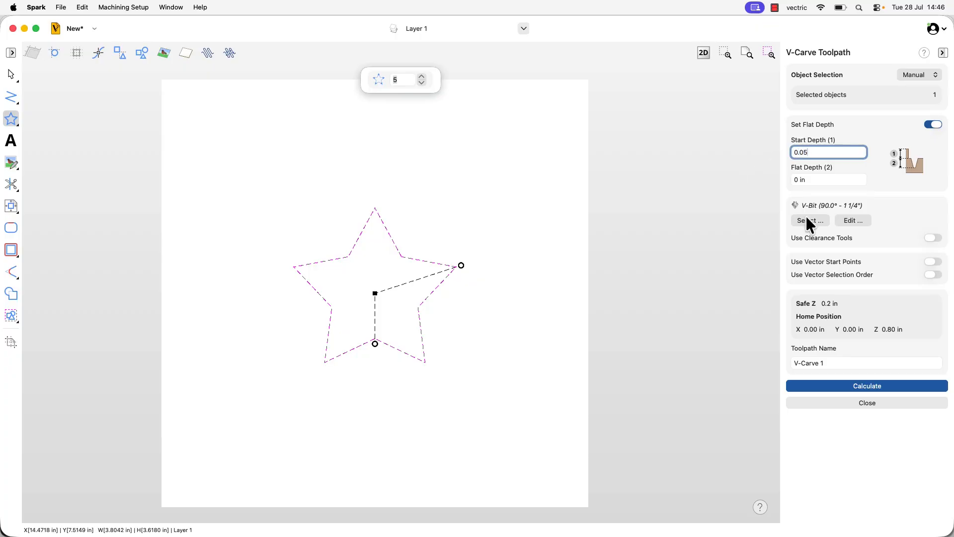
In the toolpath's tool selection, set the copied V-Bit (90.0° - 1/2") spindle speed to 15000 r.p.m and apply it
left_click(820, 222)
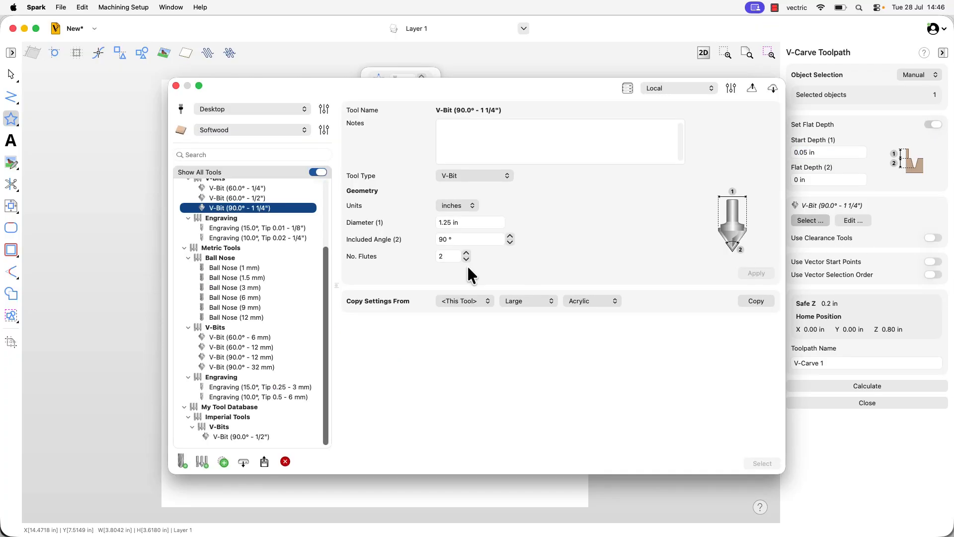
left_click(264, 437)
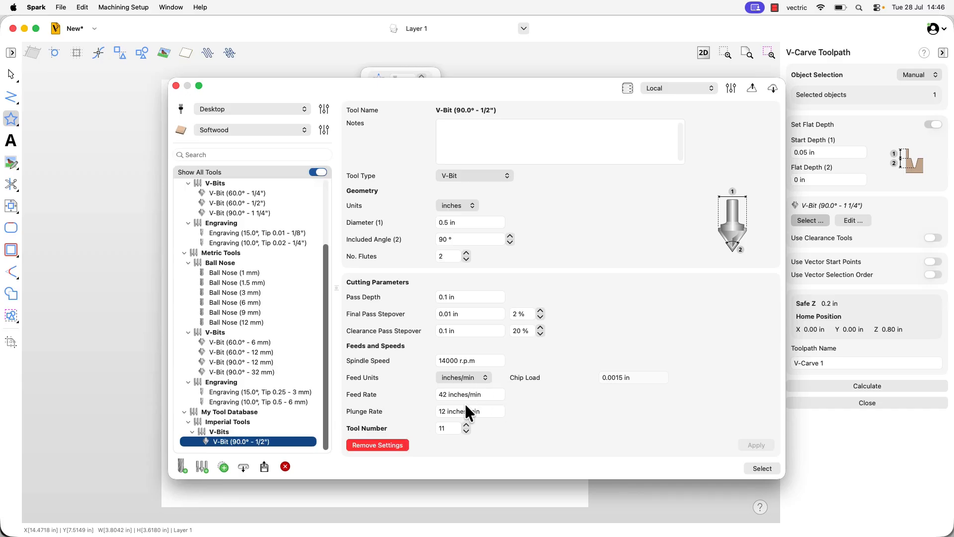
left_click(469, 361)
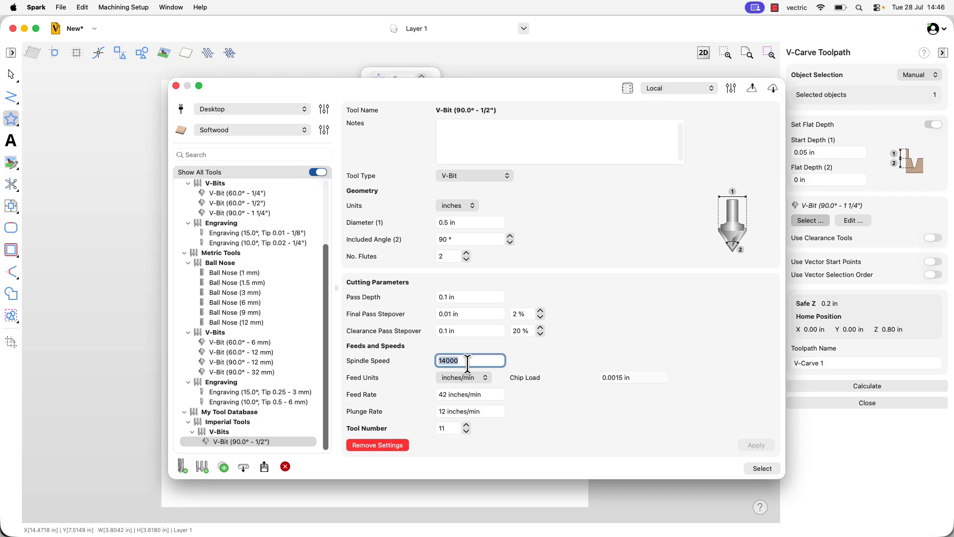
type("15")
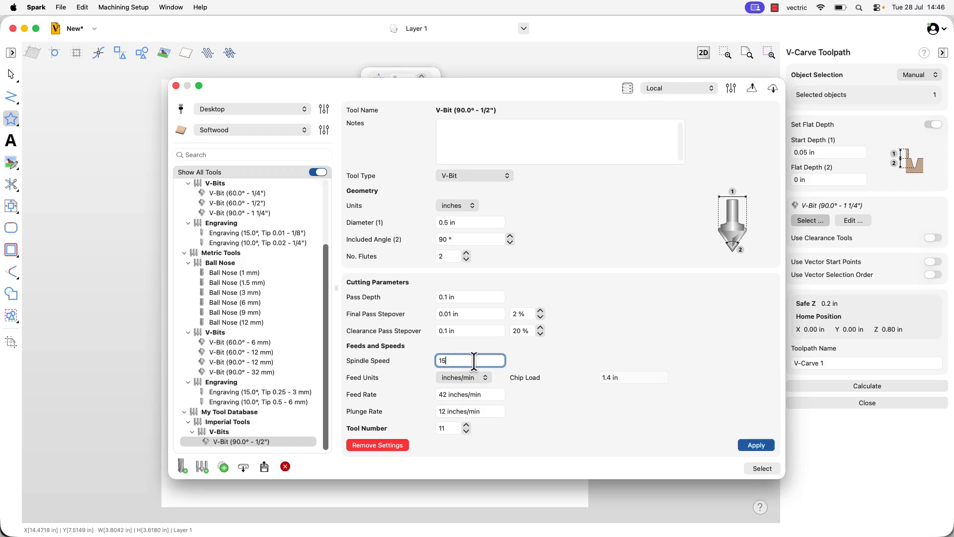
type("000")
left_click(756, 446)
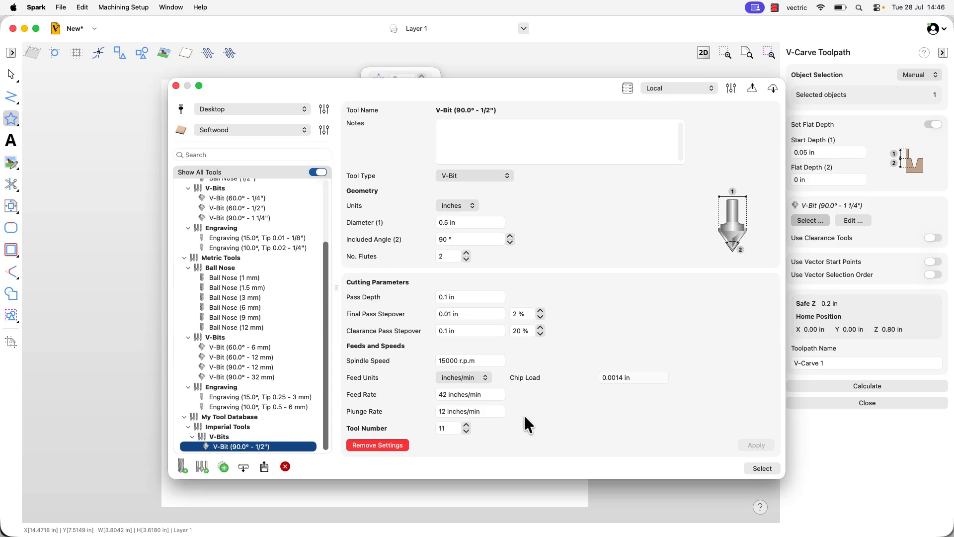
Switch to the remote My Tool Database and use its V-Bit (90.0° - 1/2") for the V-Carve toolpath
left_click(706, 88)
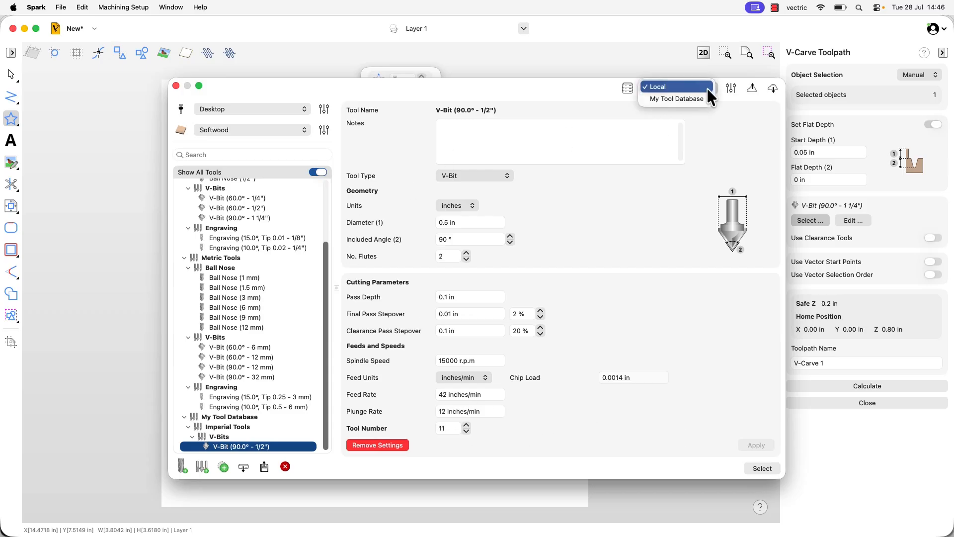
left_click(685, 102)
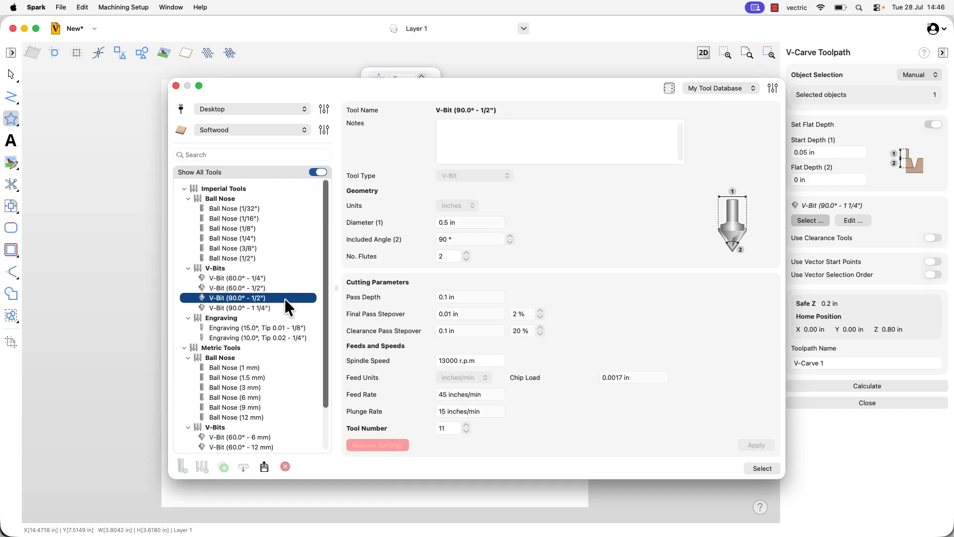
left_click(762, 468)
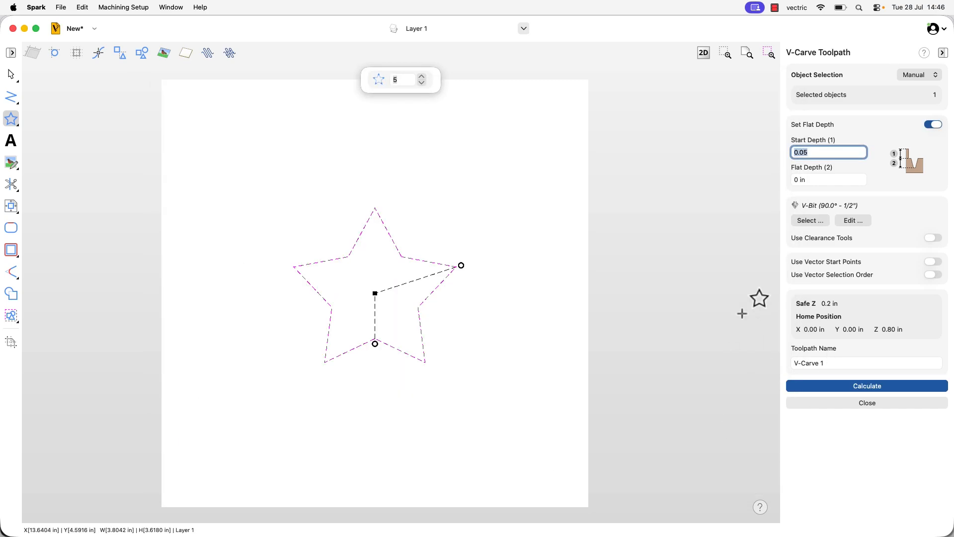
Examine the editable parameters of the toolpath's V-bit, including the spindle speed, and close the tool editor
left_click(858, 219)
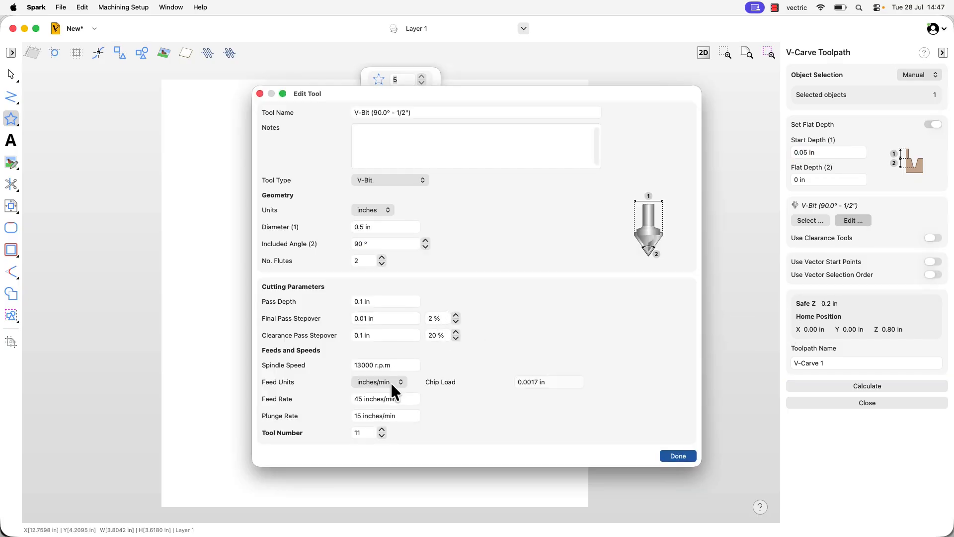
left_click(395, 366)
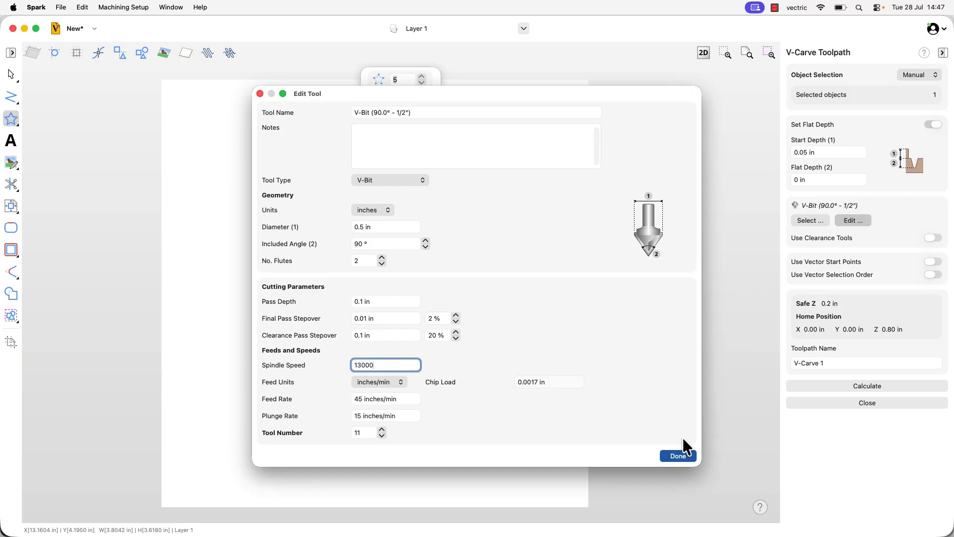
left_click(679, 456)
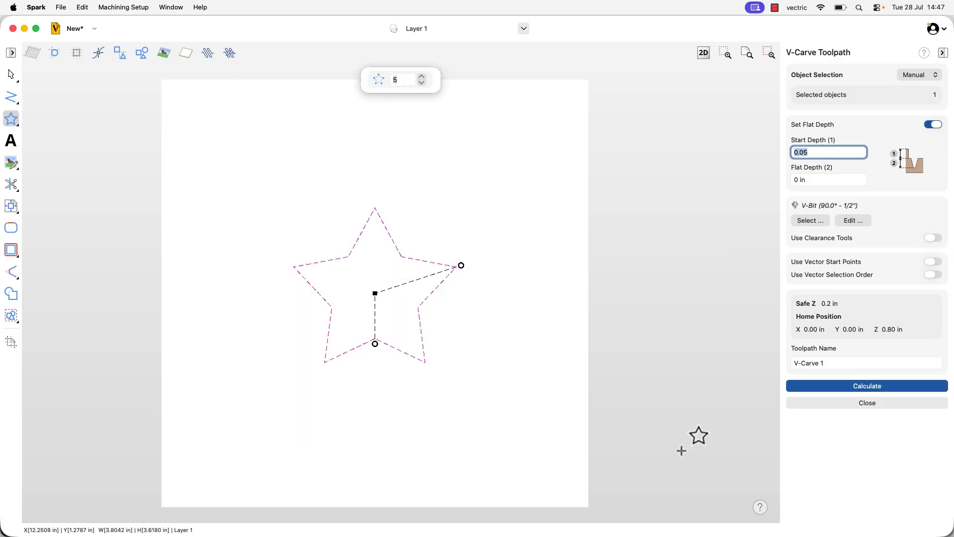